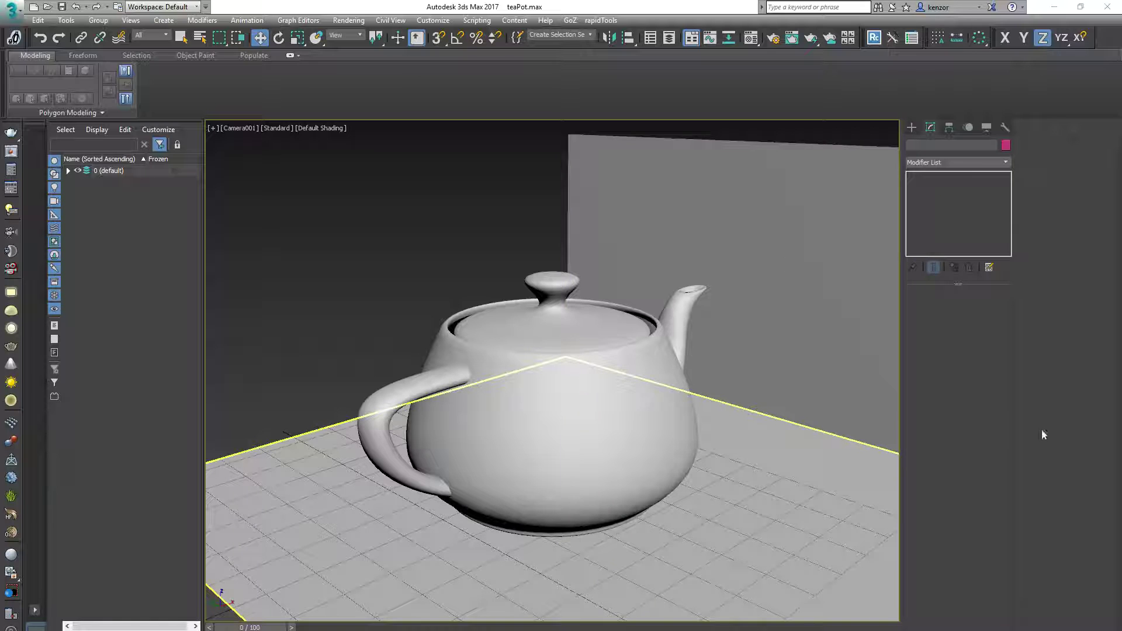
- Restore the 3ds Max window from full screen and select the teapot in Camera001
left_click(1080, 7)
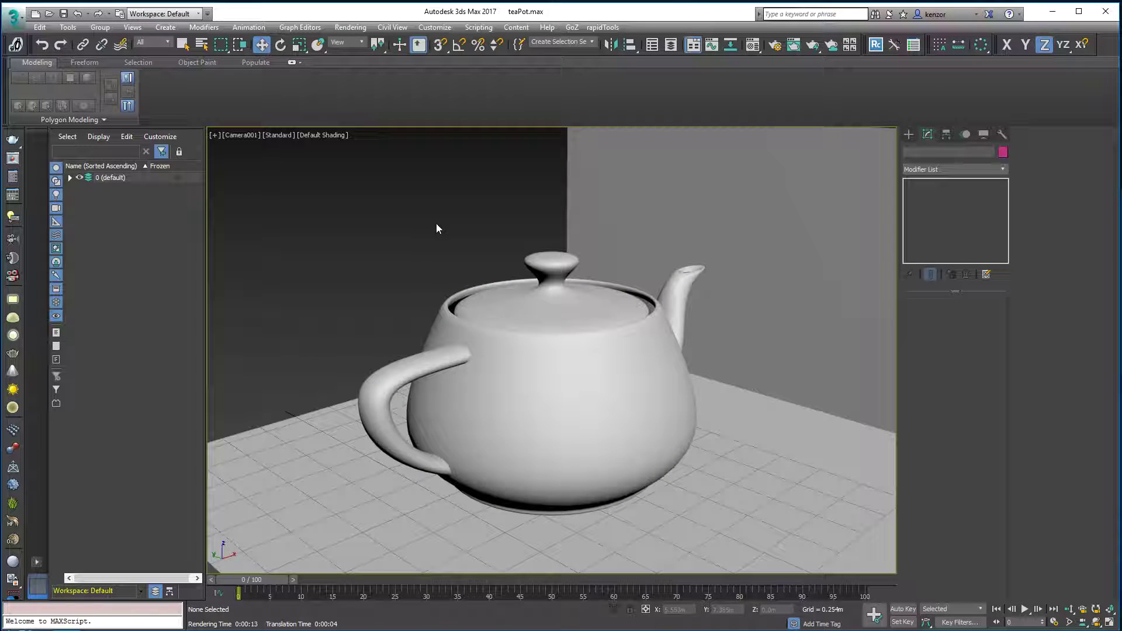
left_click(479, 310)
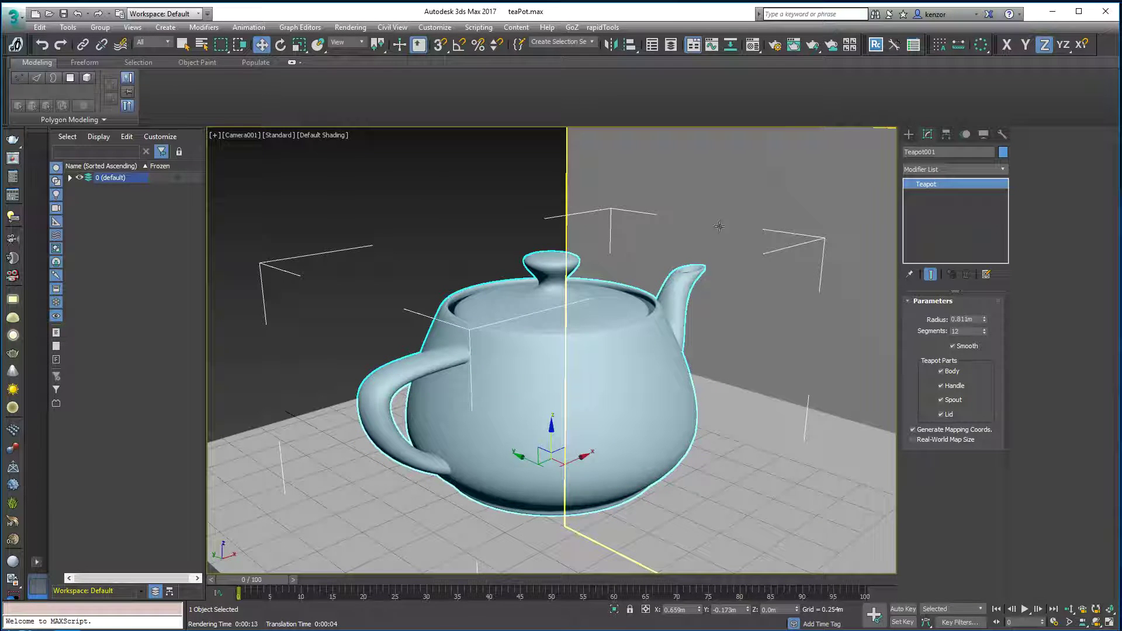
- Raise the back wall plane Plane002 0.555 m off the floor
middle_click_drag(754, 186, 720, 197)
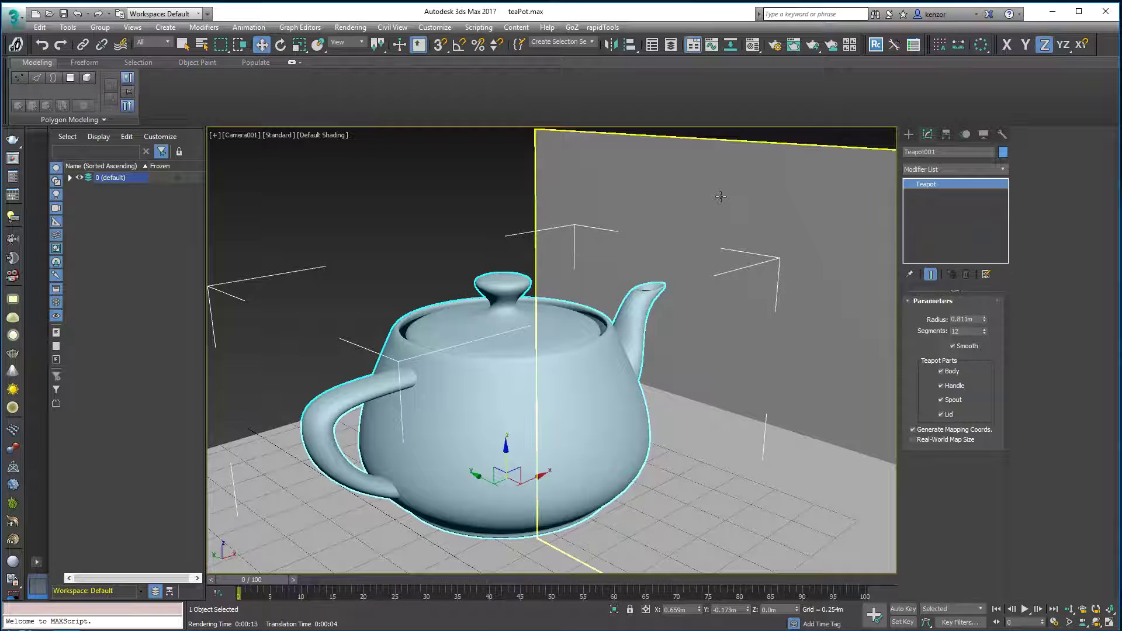
scroll(710, 240, "up", 3)
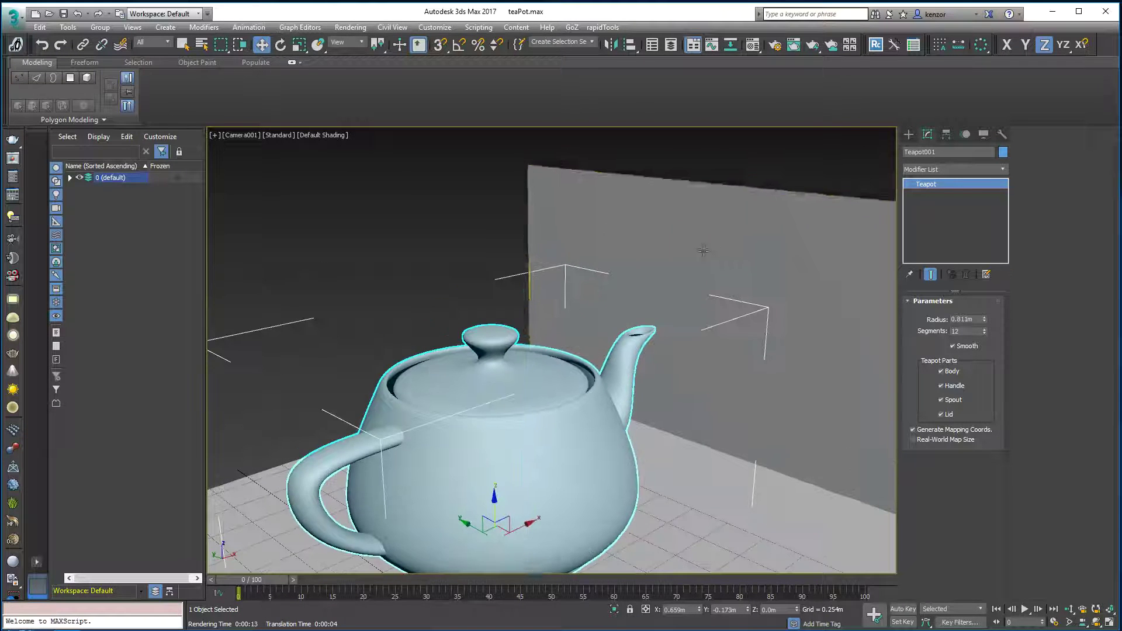
left_click(723, 232)
left_click_drag(710, 406, 708, 330)
- Dolly the camera back so the teapot appears smaller in the view
mouse_move(675, 225)
middle_mouse_down()
mouse_move(663, 239)
mouse_move(679, 216)
middle_mouse_up()
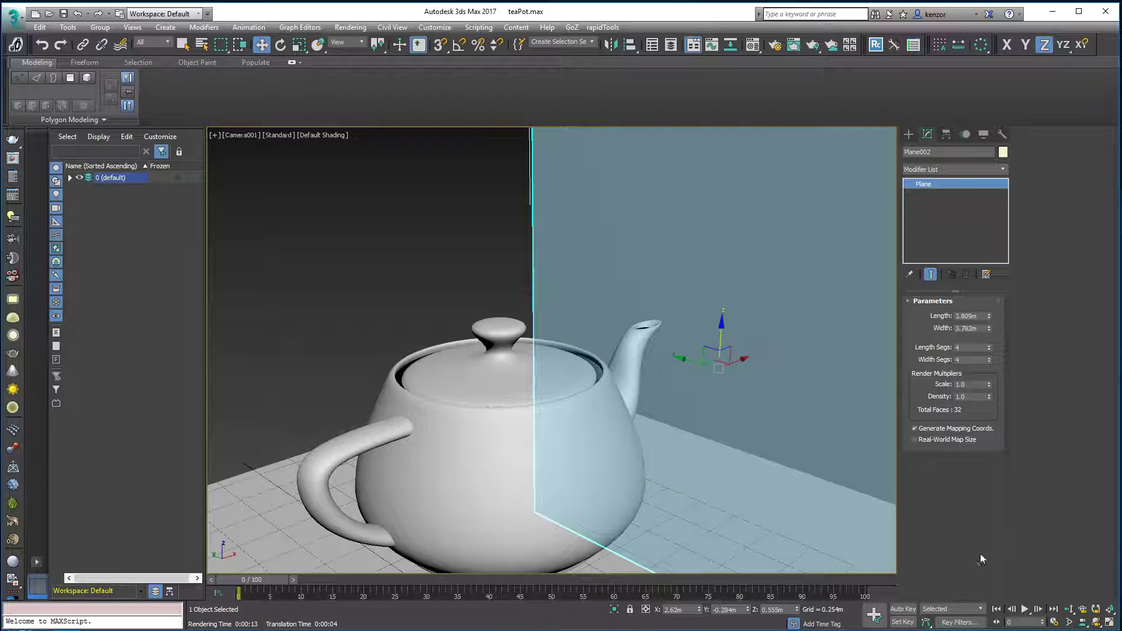
left_click(1067, 611)
left_click_drag(731, 349, 709, 354)
- Place a photometric Free Light on the floor right of the teapot, accepting mr Photographic Exposure Control
left_click(910, 134)
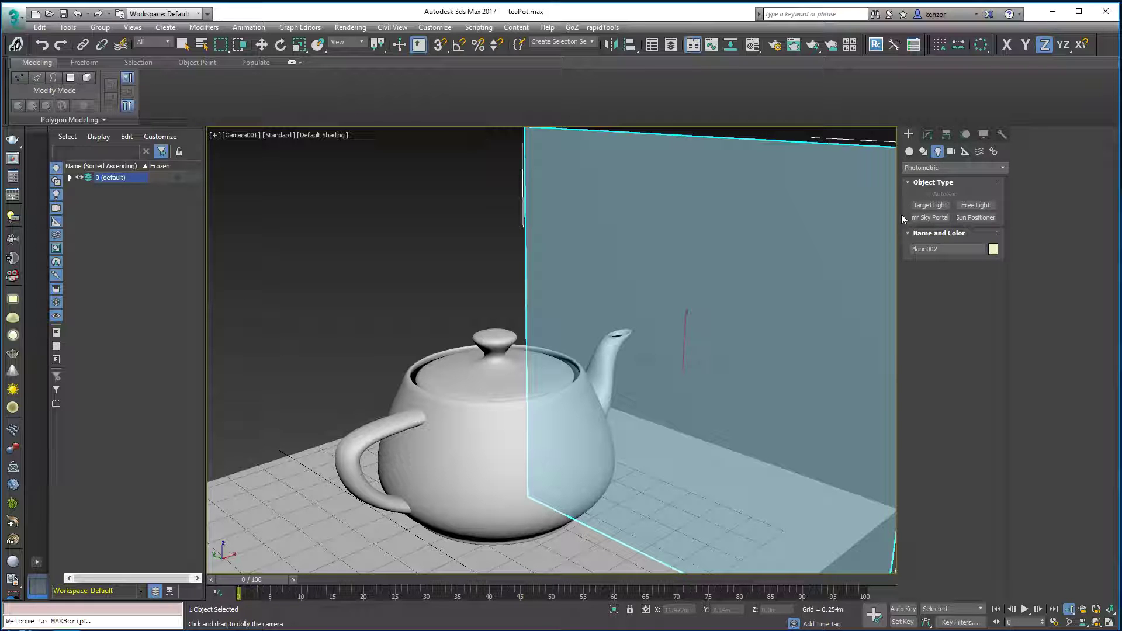
left_click(971, 205)
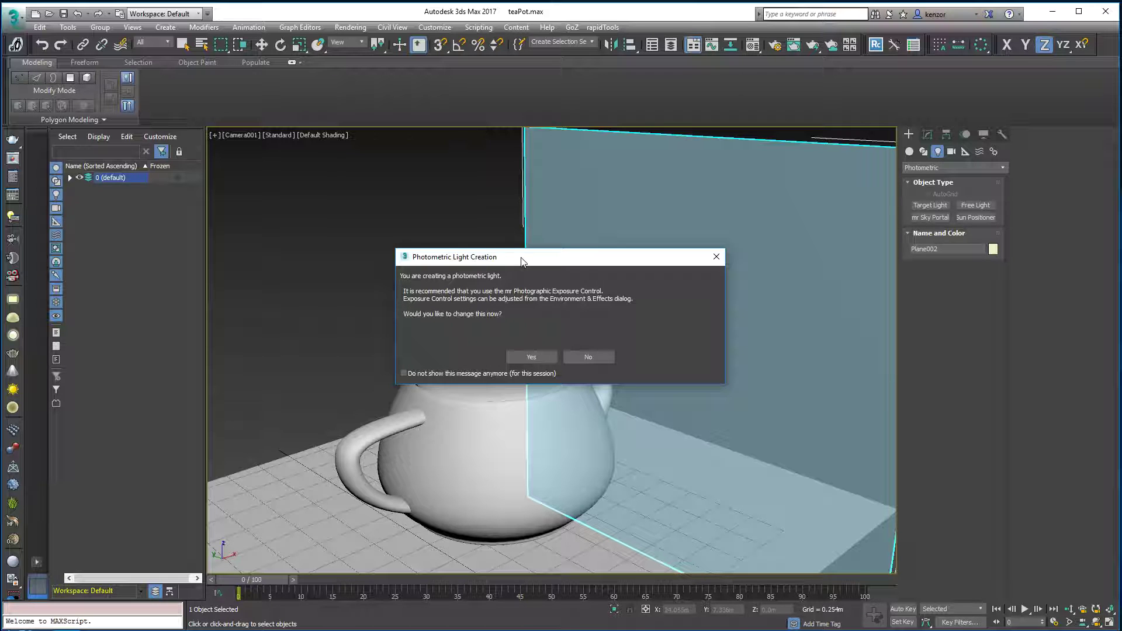
left_click(531, 359)
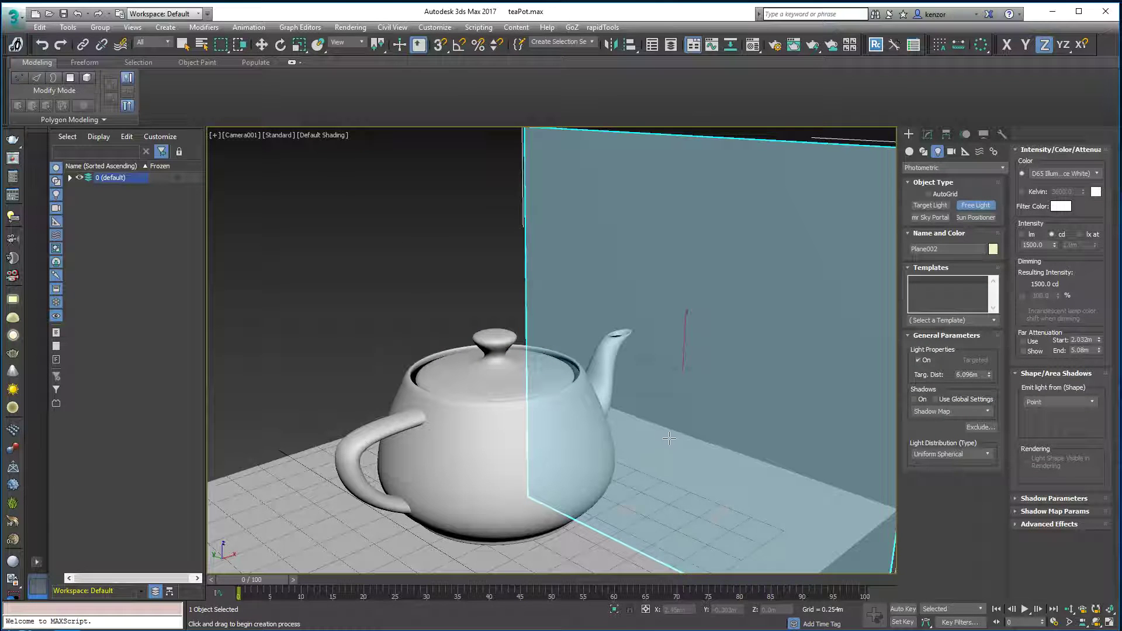
left_click(668, 438)
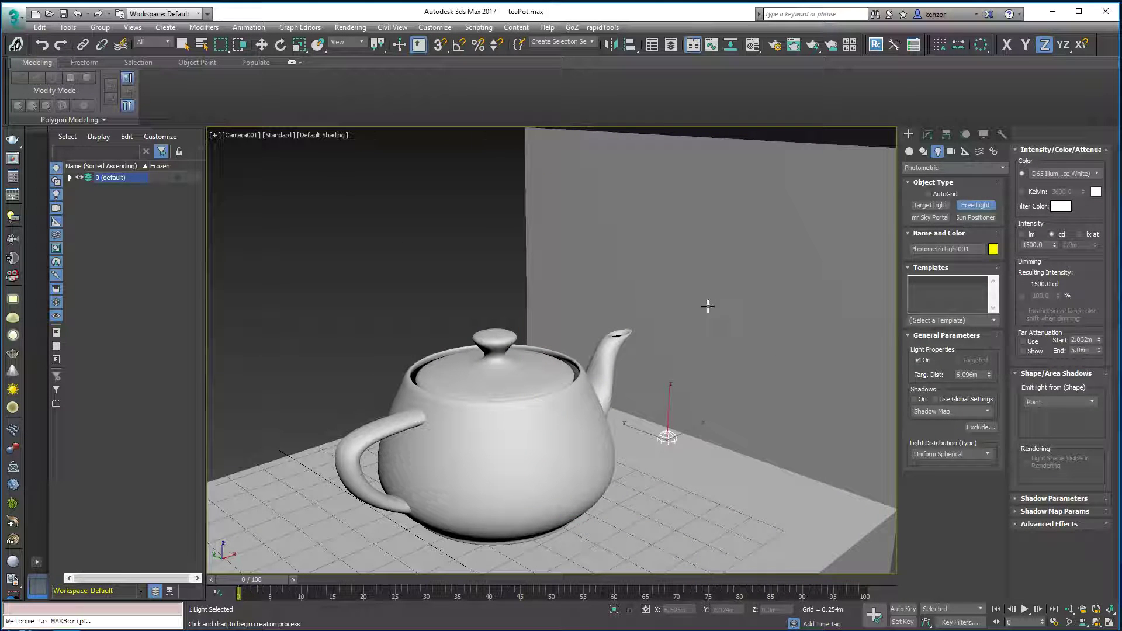
- Lift PhotometricLight001 about 1.76 m above the floor and widen the Modify panel to three columns
key("w")
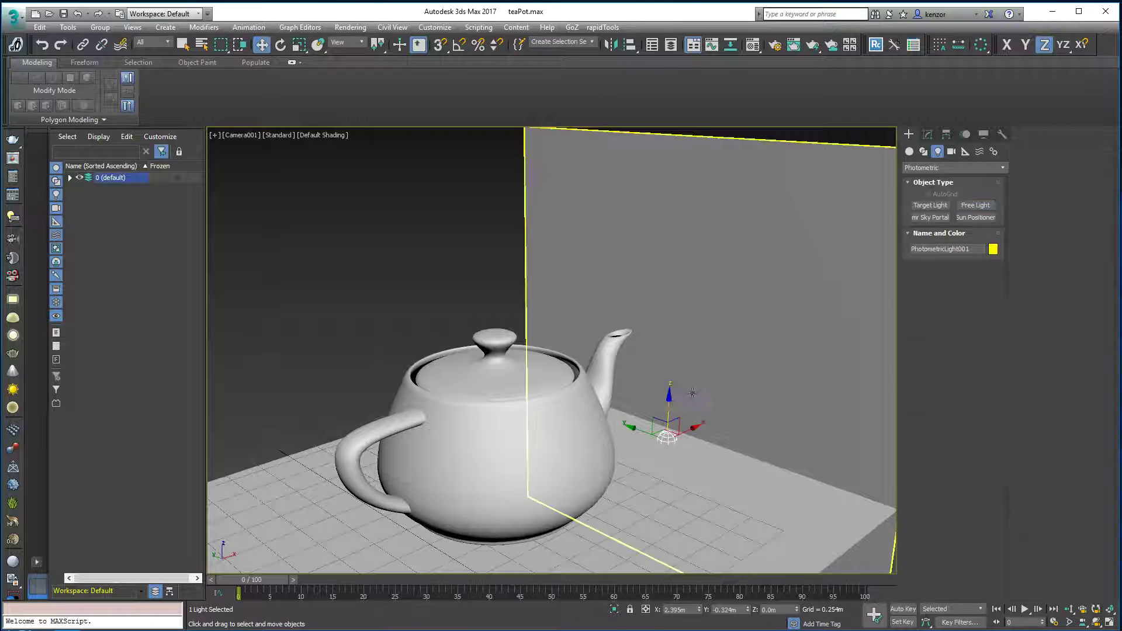
left_click_drag(688, 398, 685, 197)
left_click(927, 135)
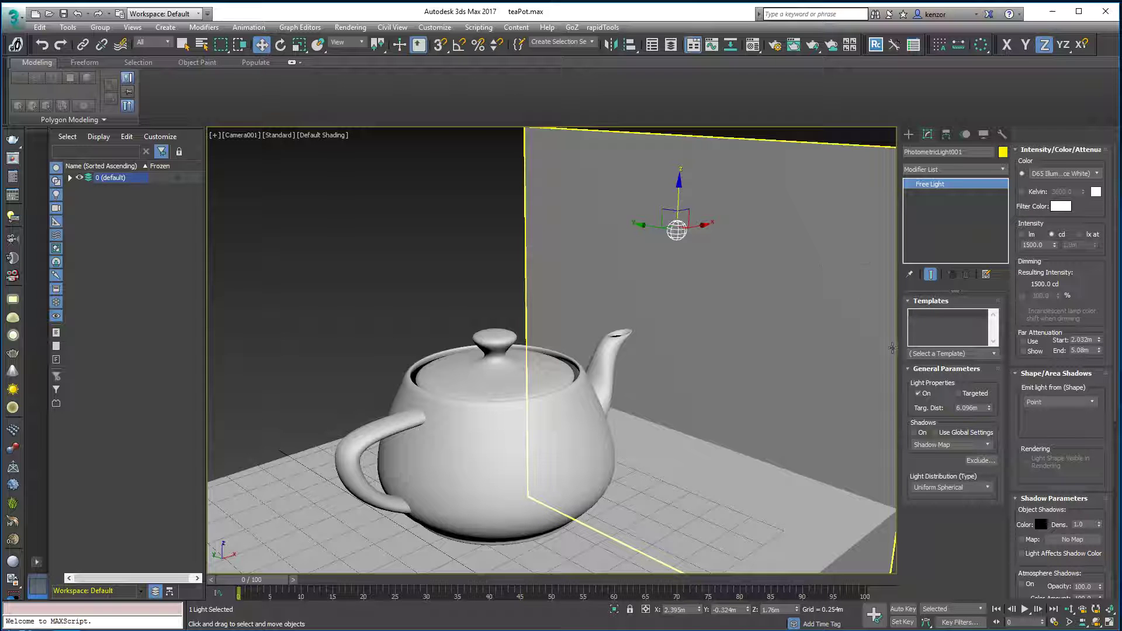
left_click_drag(899, 346, 795, 345)
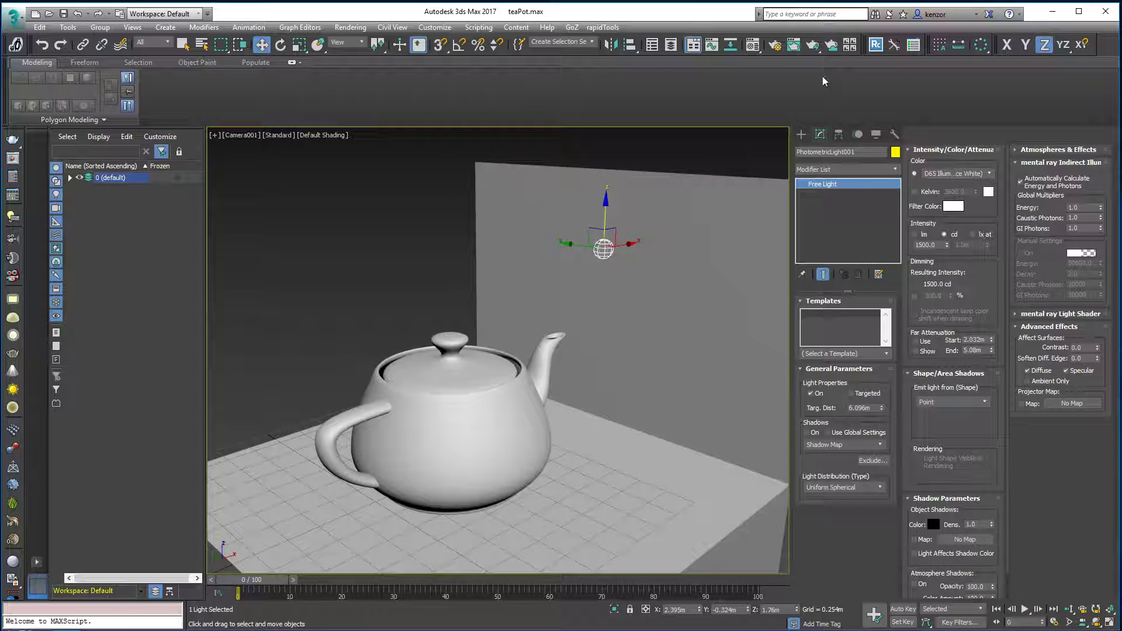
- Run a test render of Camera001, cancel it, and close the frame window
left_click(812, 50)
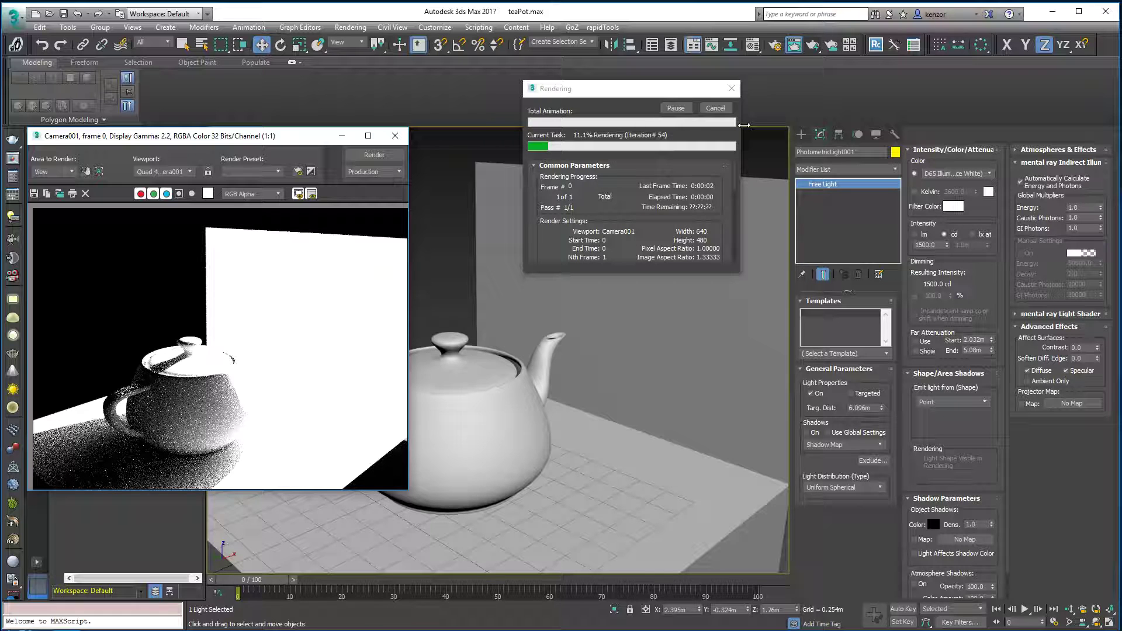
left_click(713, 108)
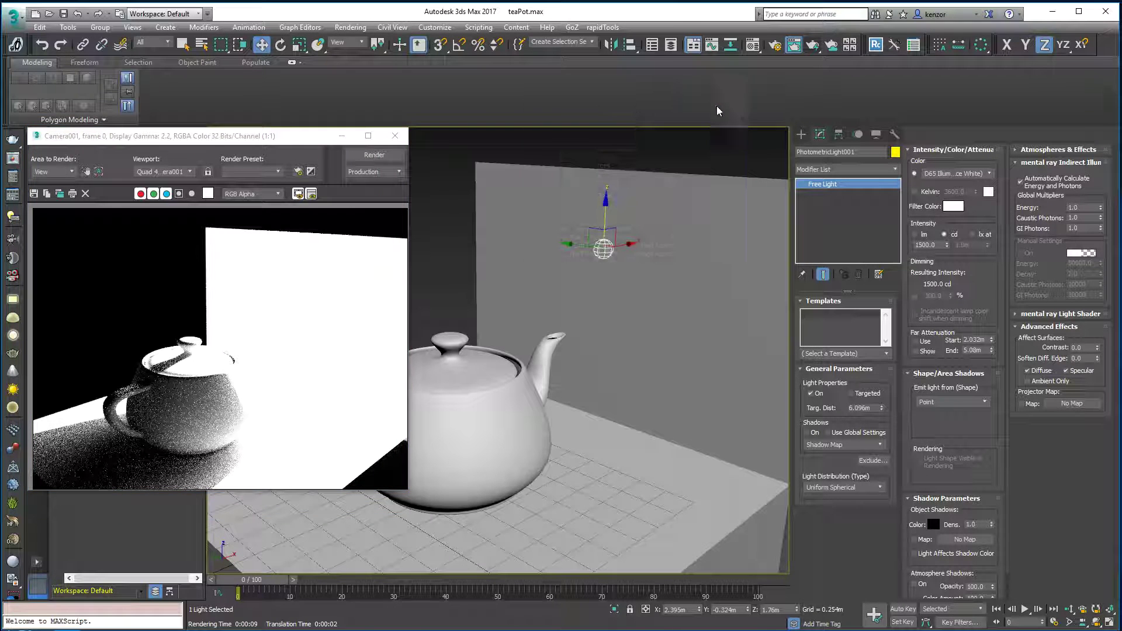
left_click(395, 135)
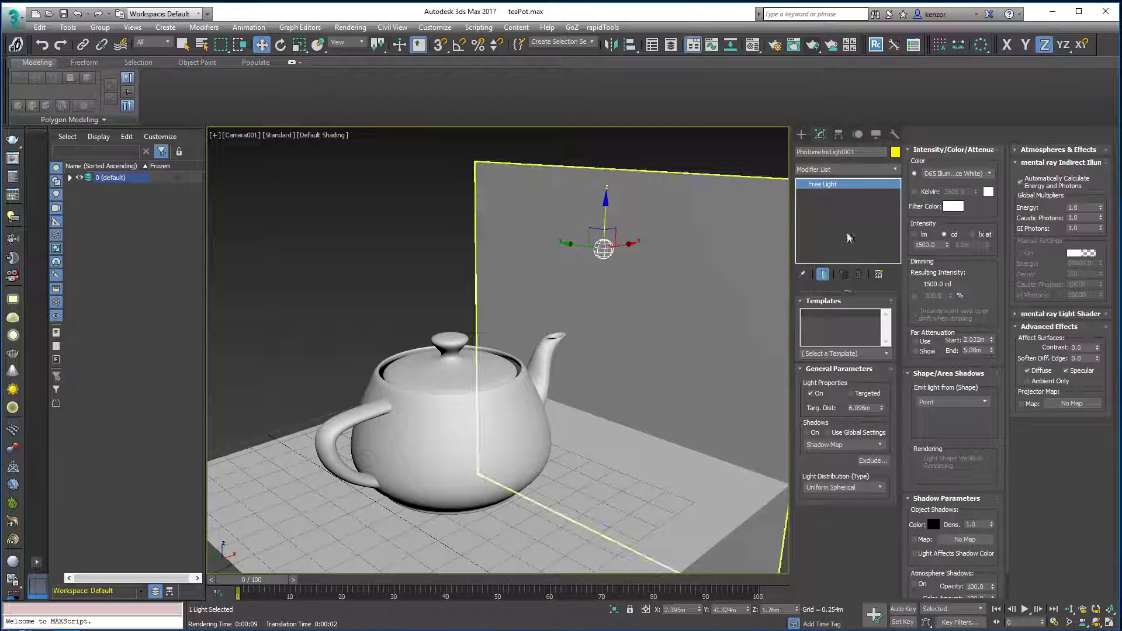
- Lower the free light's intensity from 1500 cd to 500 cd and test-render again
double_click(924, 244)
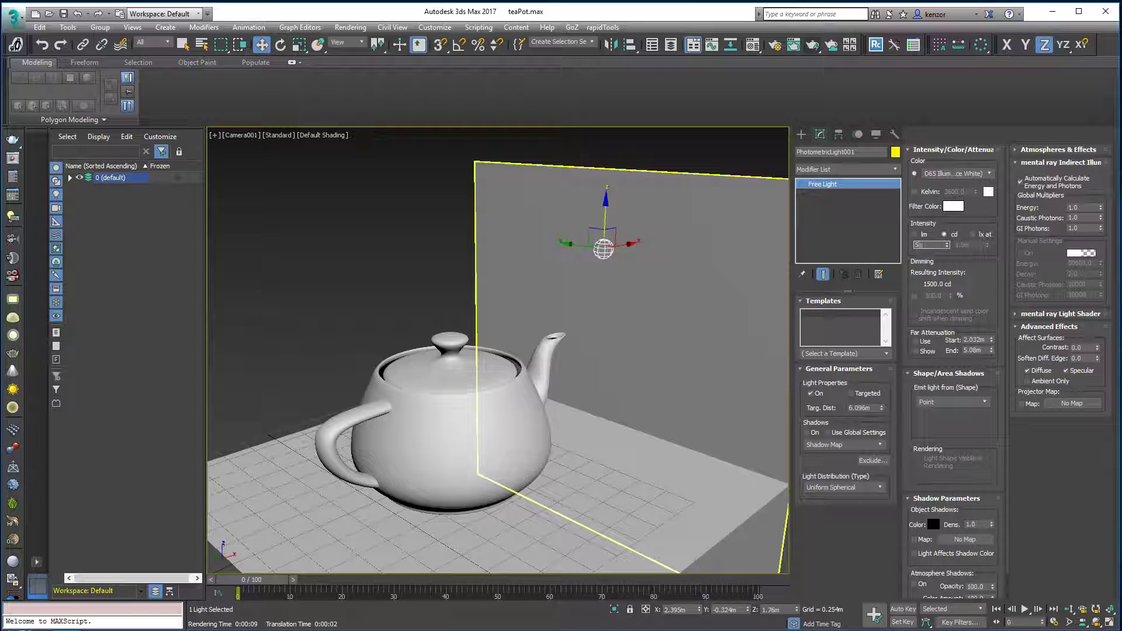
key("Return")
left_click(813, 45)
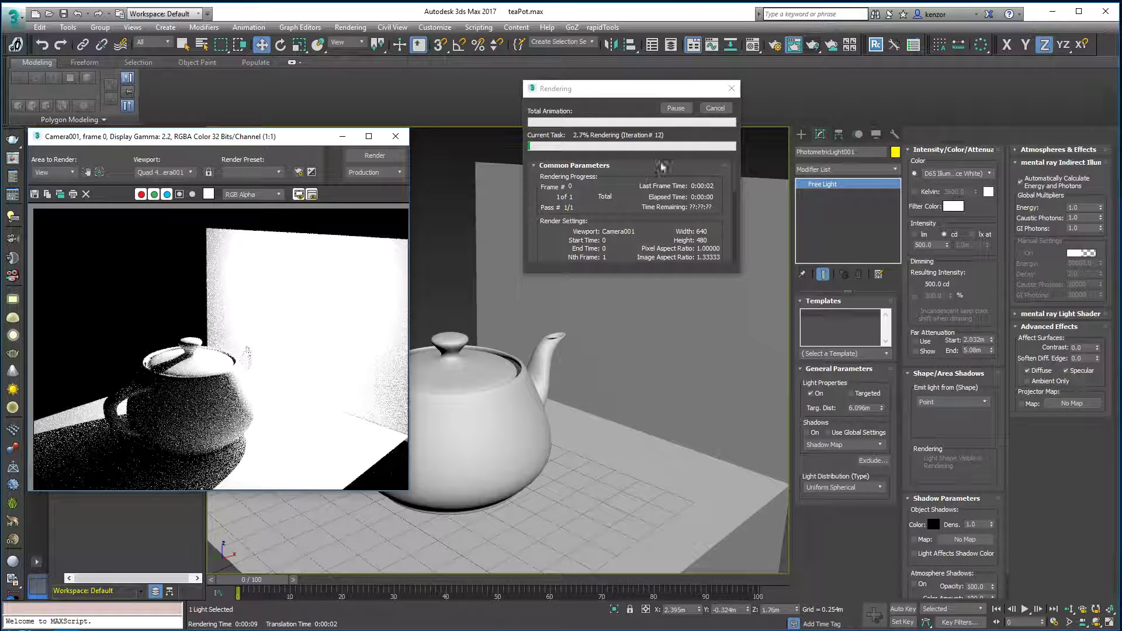
left_click(716, 110)
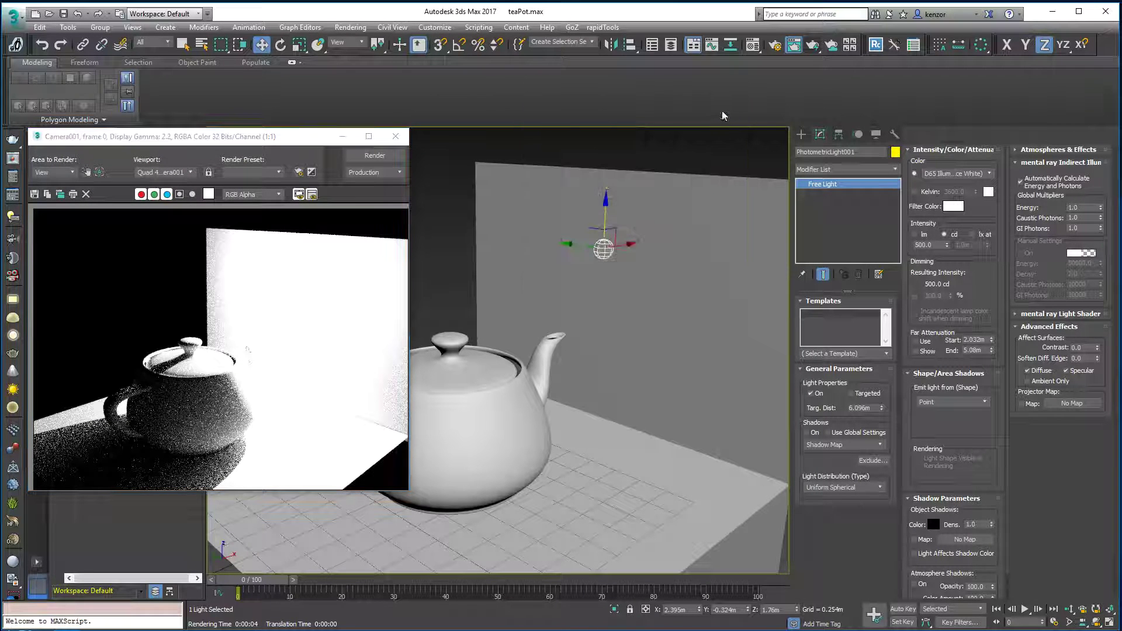
- Set the mr Photographic Exposure Value (EV) to 8.0 and start a new Camera001 render
left_click(396, 137)
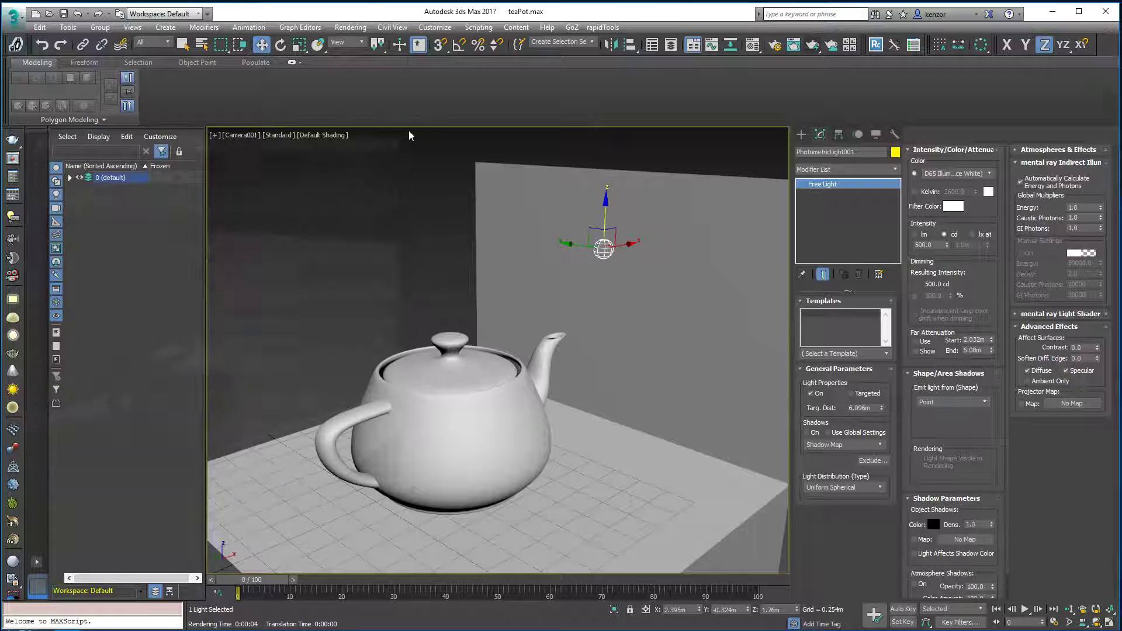
left_click(350, 28)
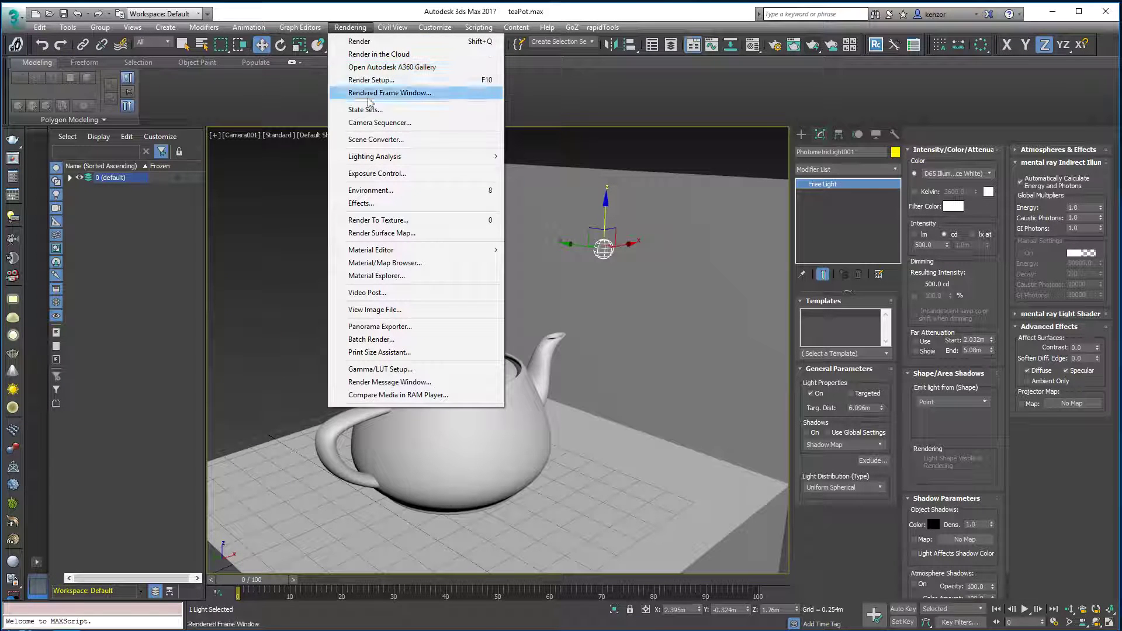
left_click(396, 174)
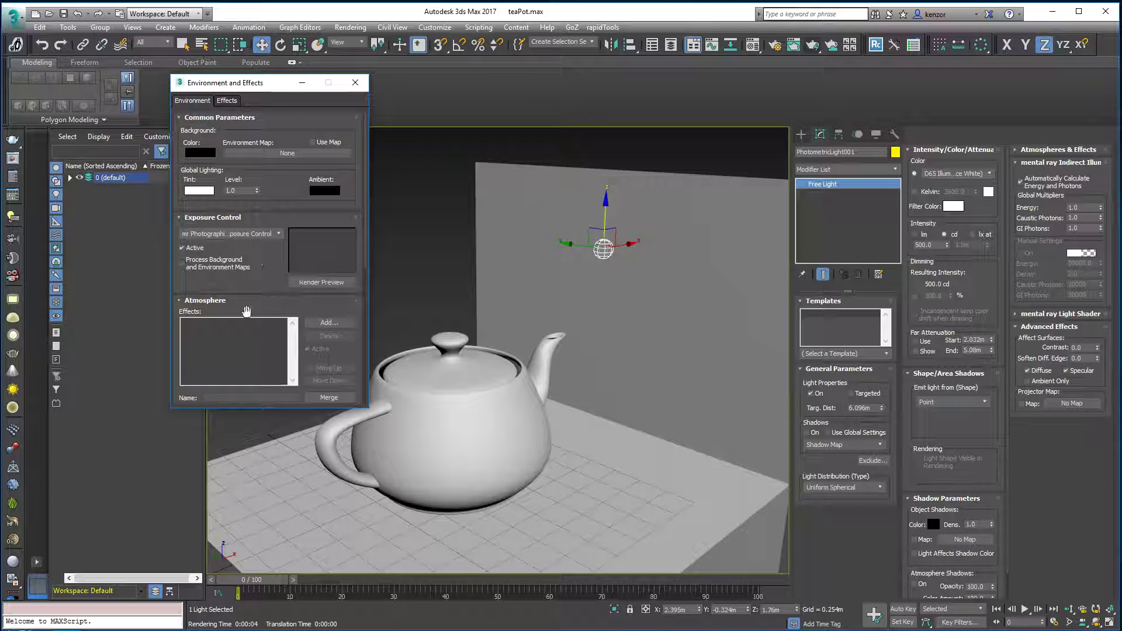
scroll(276, 260, "down", 4)
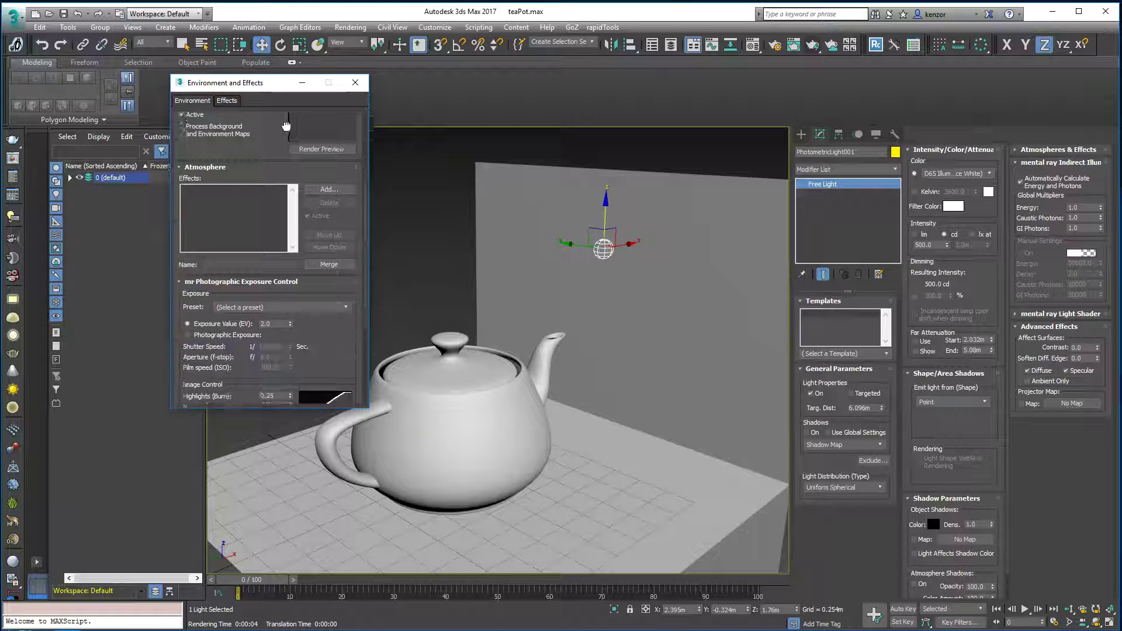
scroll(302, 288, "down", 3)
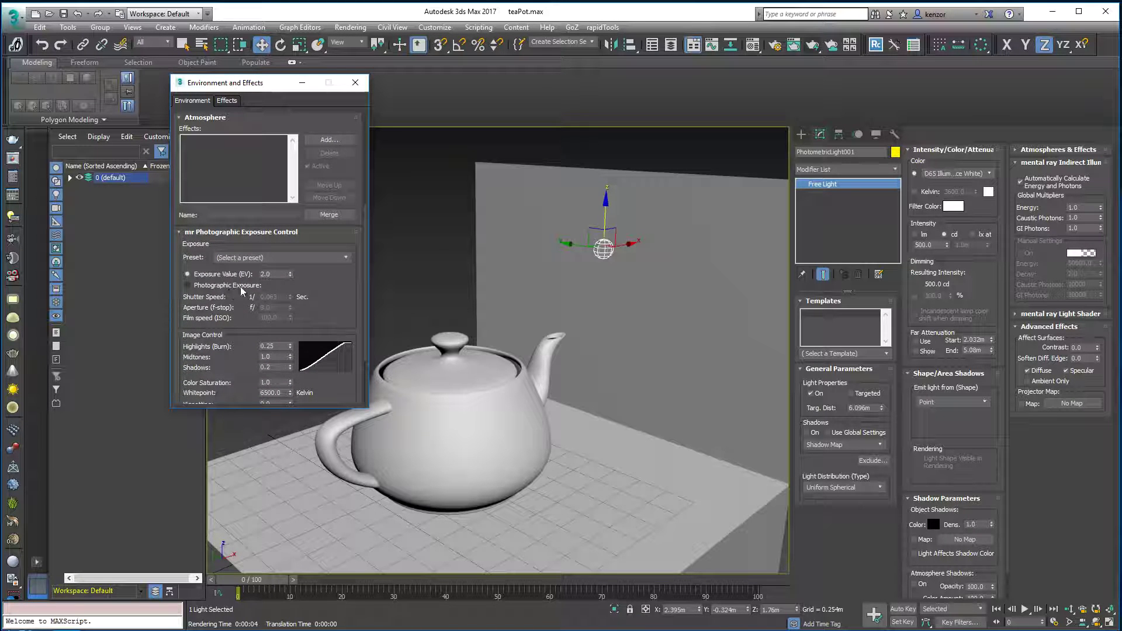
left_click(187, 274)
key("Return")
left_click(815, 49)
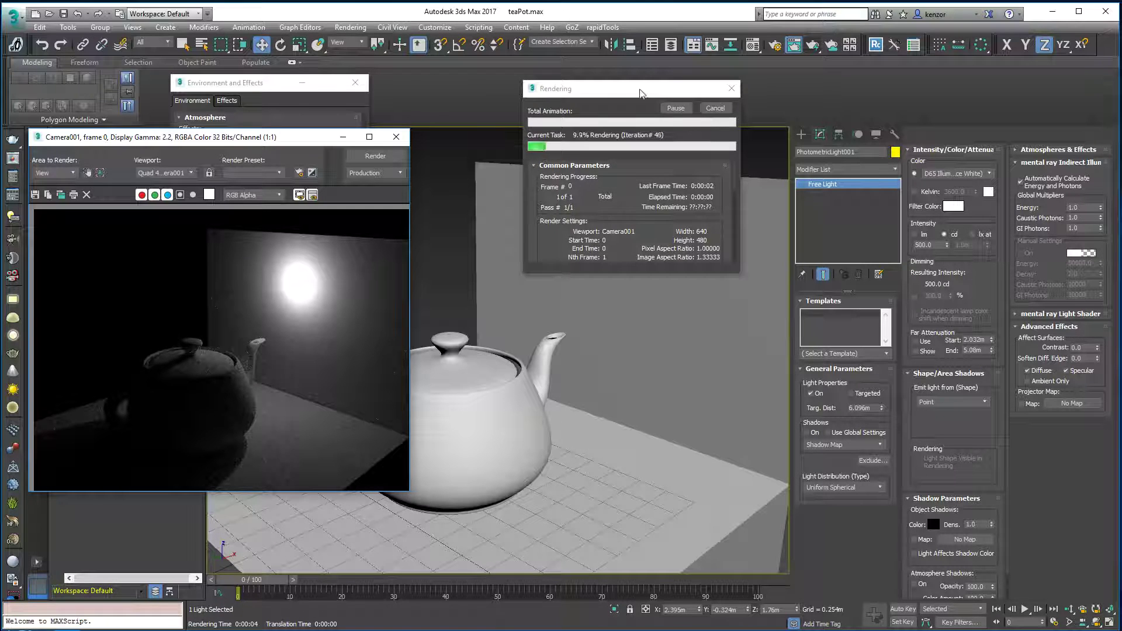
- Cancel the running render and move the render windows aside
left_click_drag(643, 93, 797, 100)
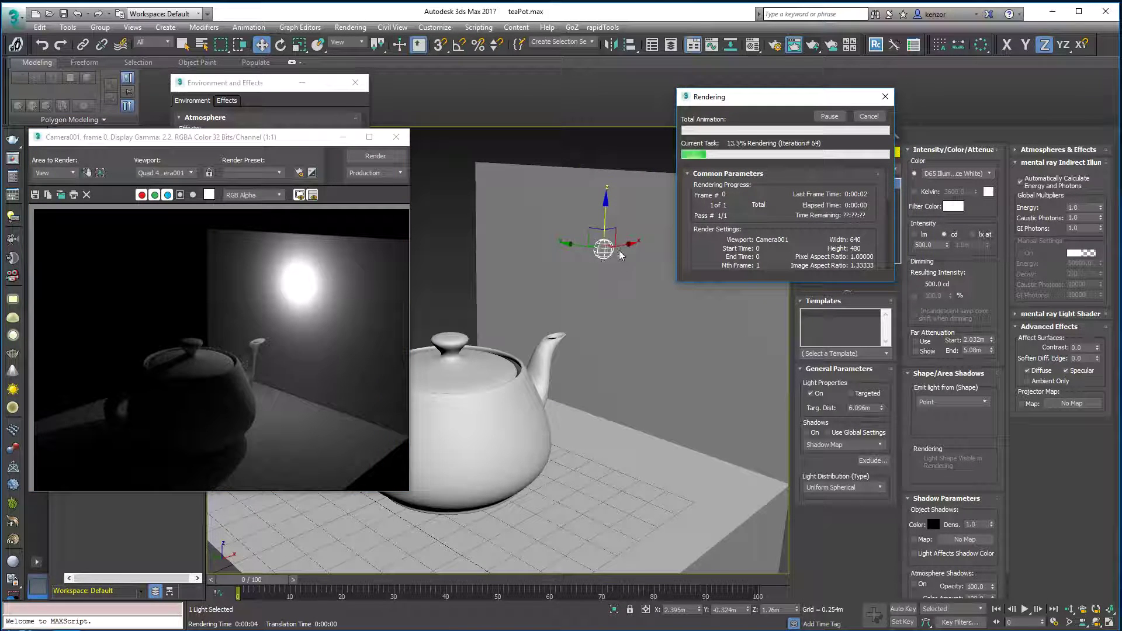
left_click(869, 117)
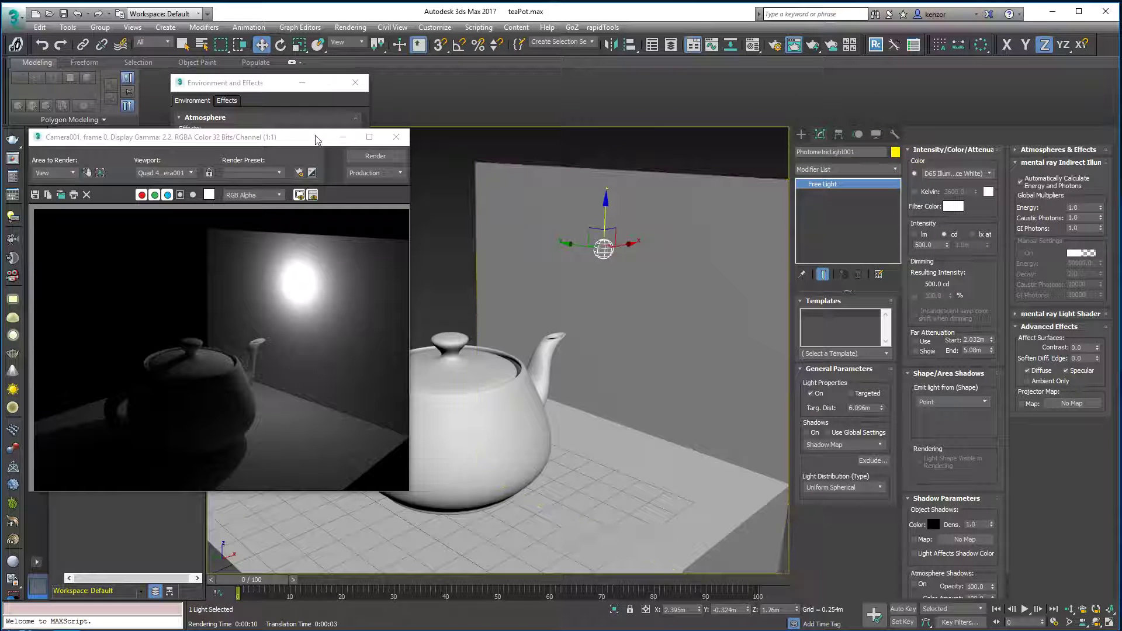
left_click_drag(319, 138, 403, 119)
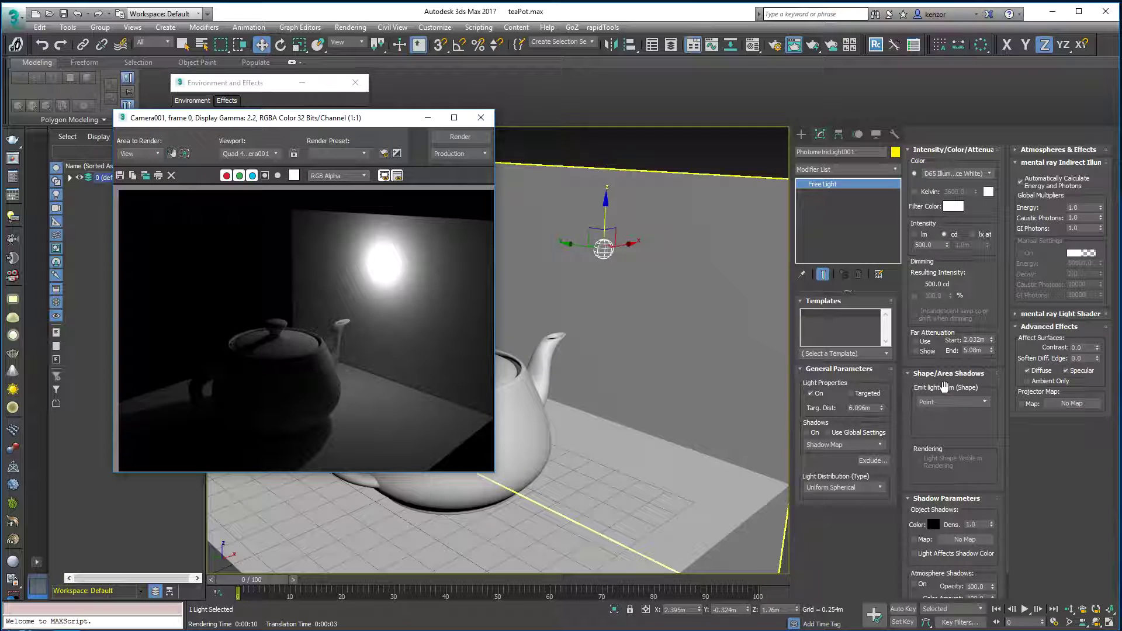
- Make the light emit from a 0.521m-radius disc, move it to X 1.679m, and render
left_click(985, 402)
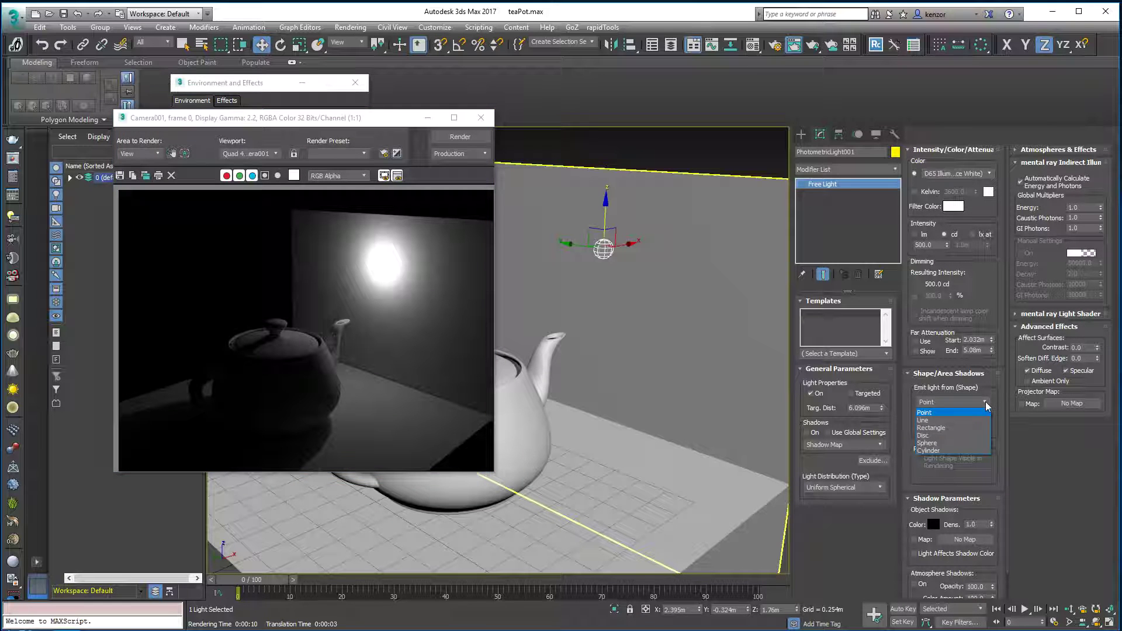
left_click(954, 436)
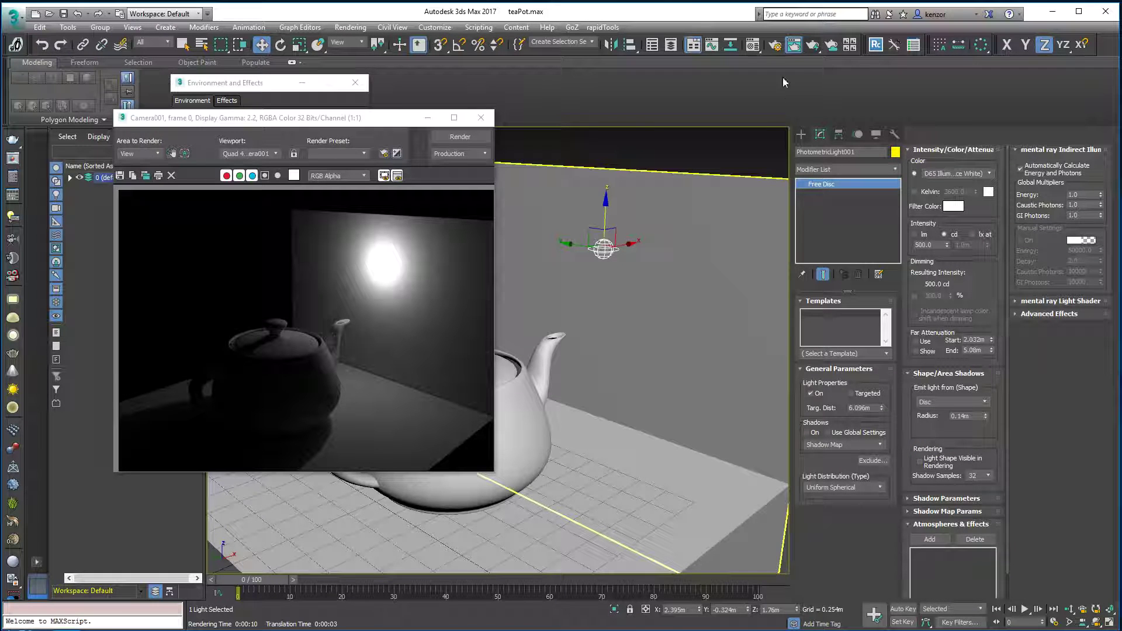
left_click_drag(623, 244, 571, 254)
left_click_drag(985, 418, 990, 255)
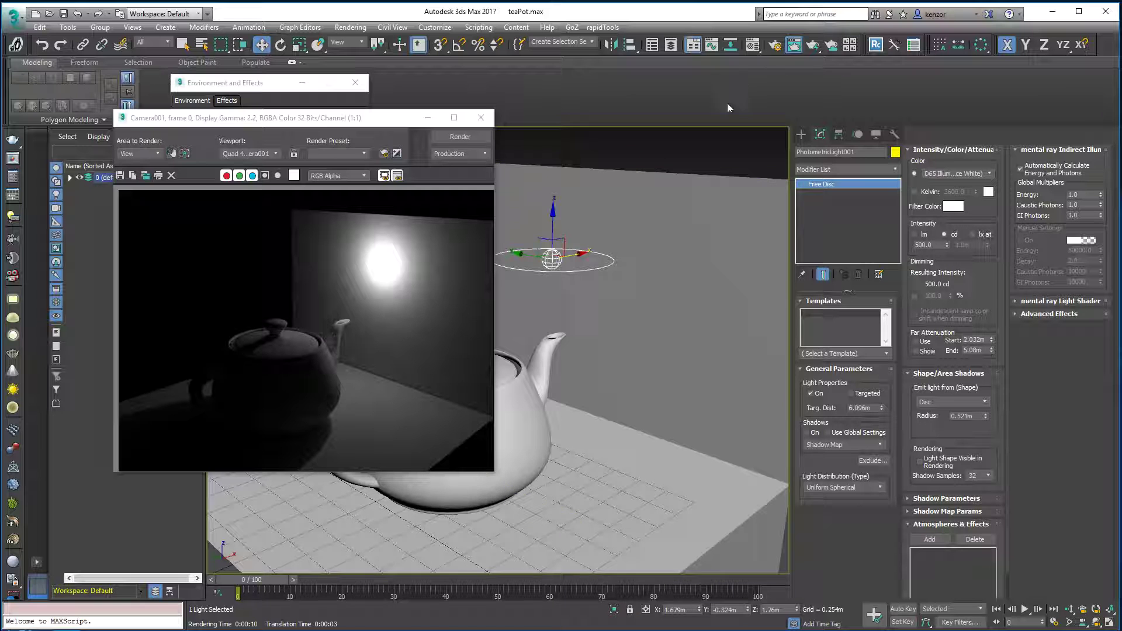
left_click(794, 47)
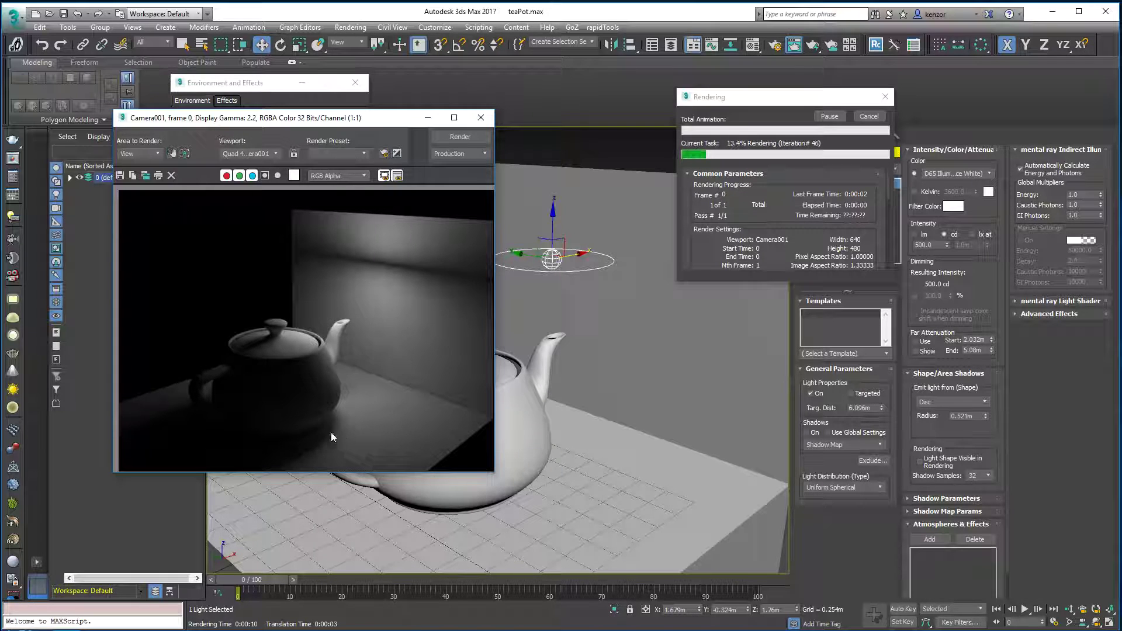
- Cancel the render, reposition the frame buffer, and re-render Camera001 with the disc light
left_click_drag(389, 120, 458, 101)
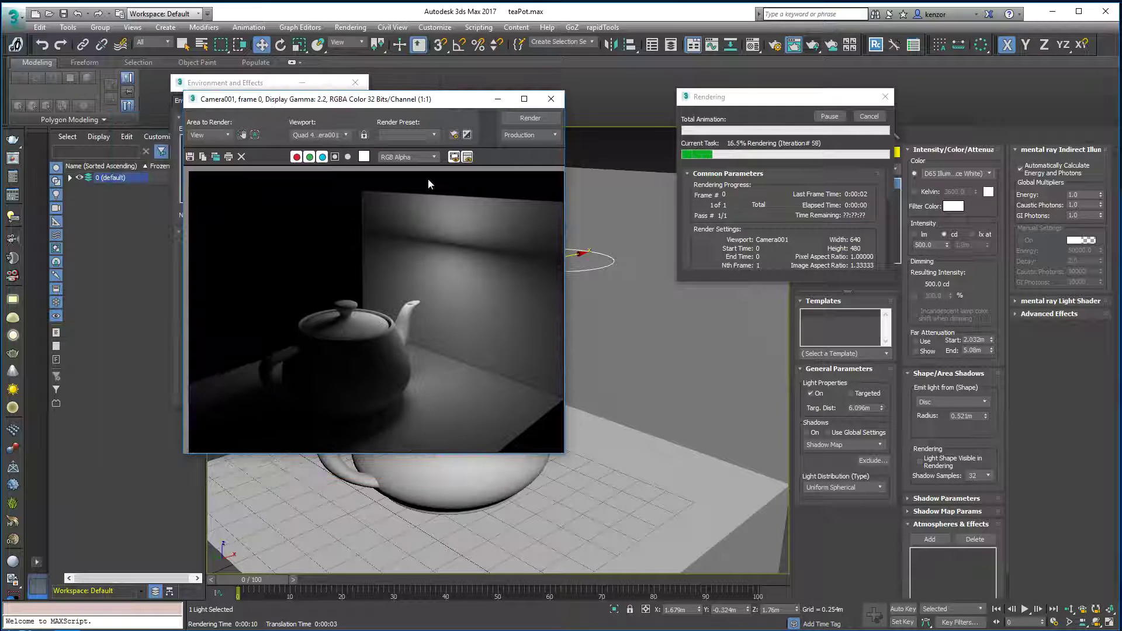
left_click(869, 116)
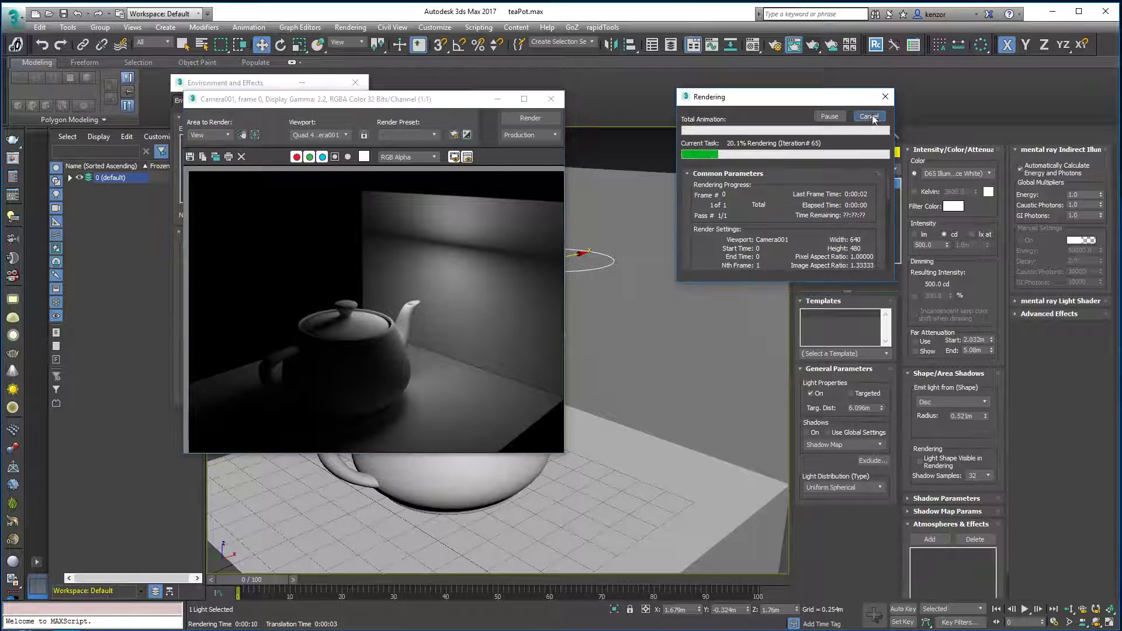
left_click_drag(363, 99, 238, 105)
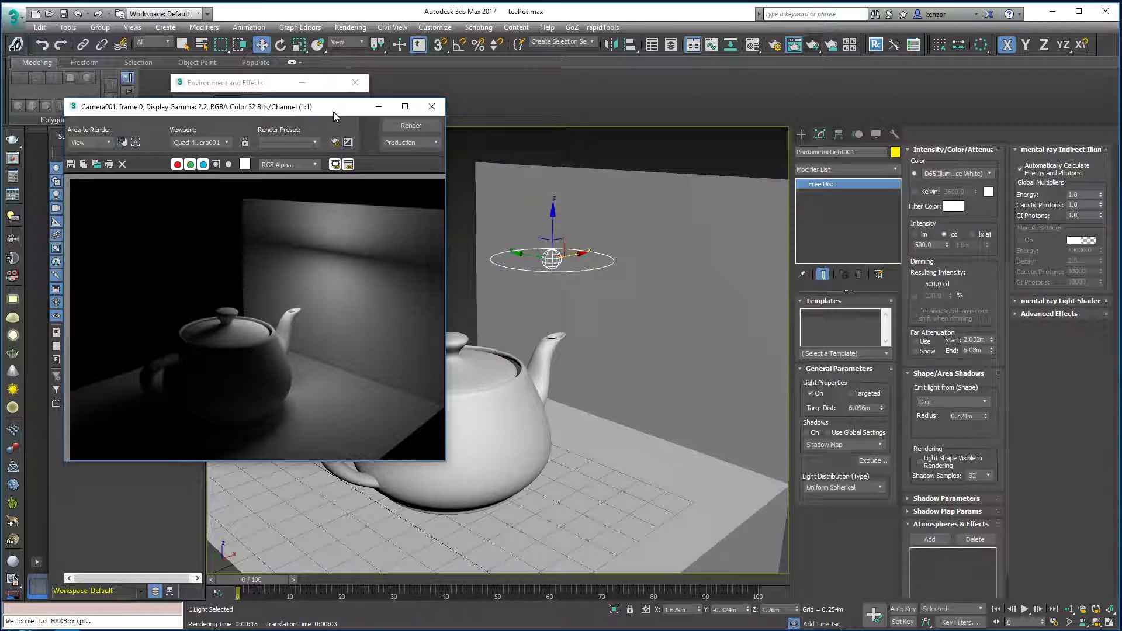
left_click_drag(569, 260, 445, 193)
left_click_drag(356, 105, 365, 92)
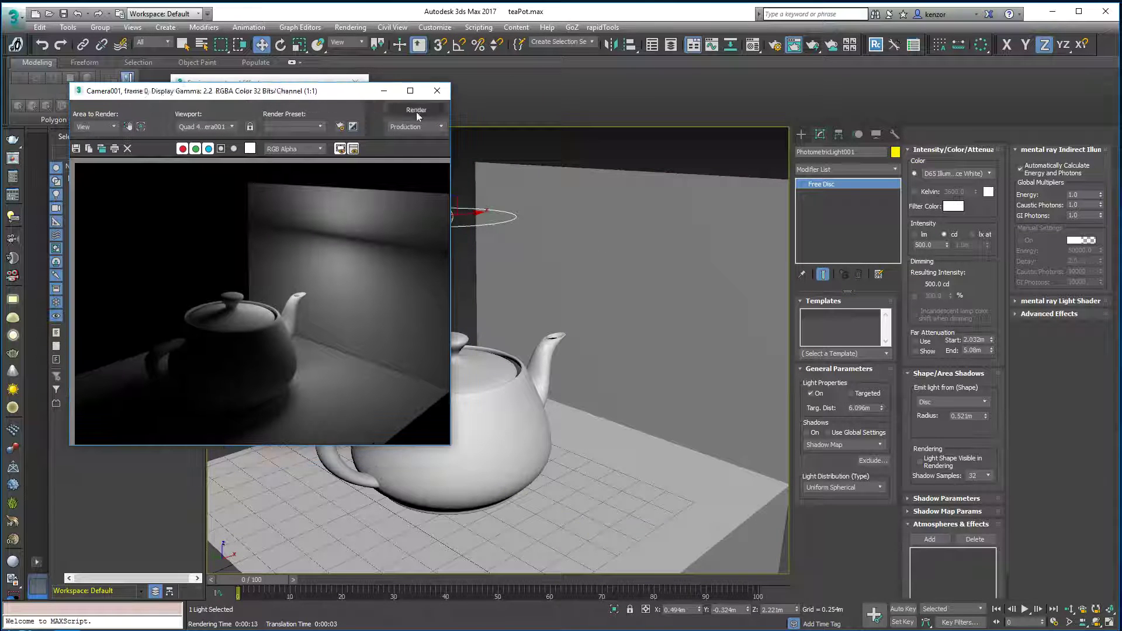
left_click(416, 110)
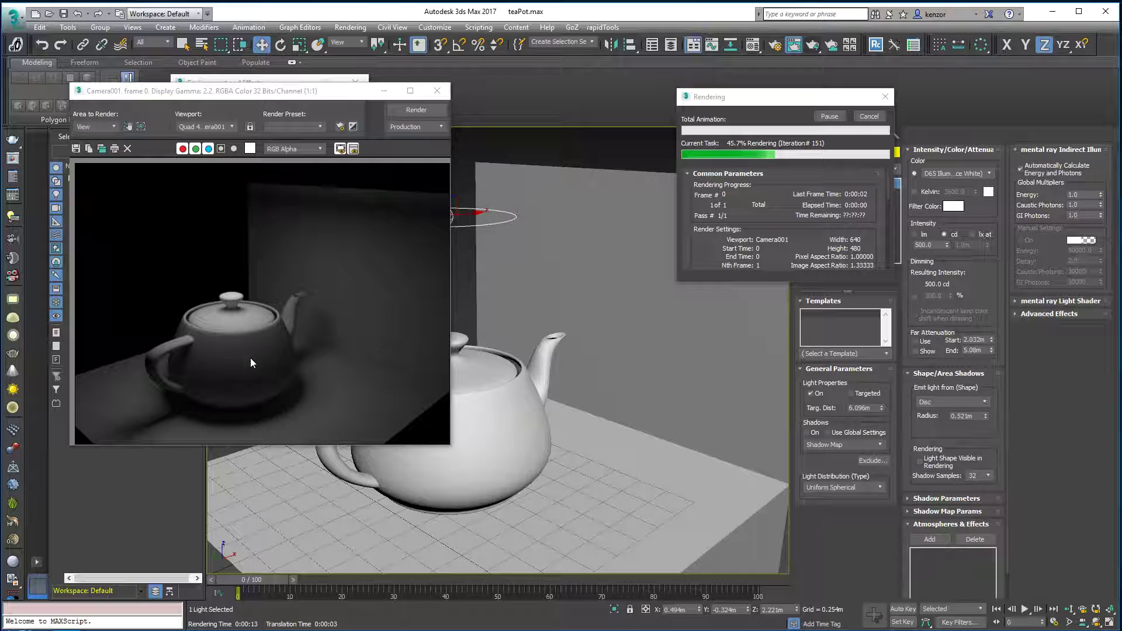
- Cancel the render and set the disc light's radius to 0.1m
left_click(866, 118)
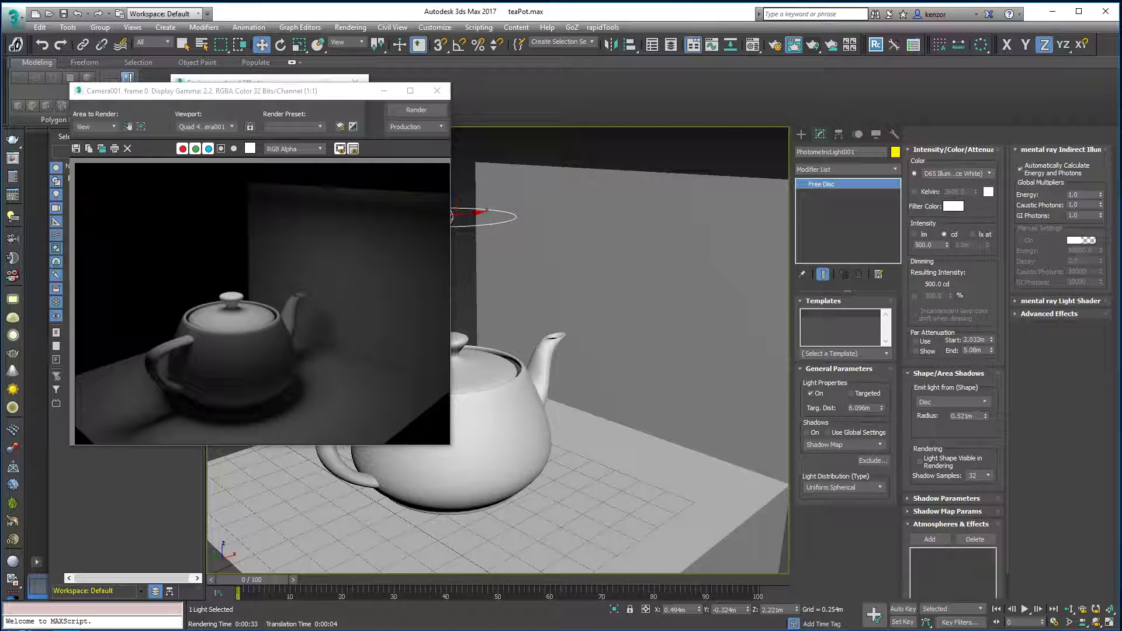
double_click(964, 416)
left_click_drag(365, 92, 266, 97)
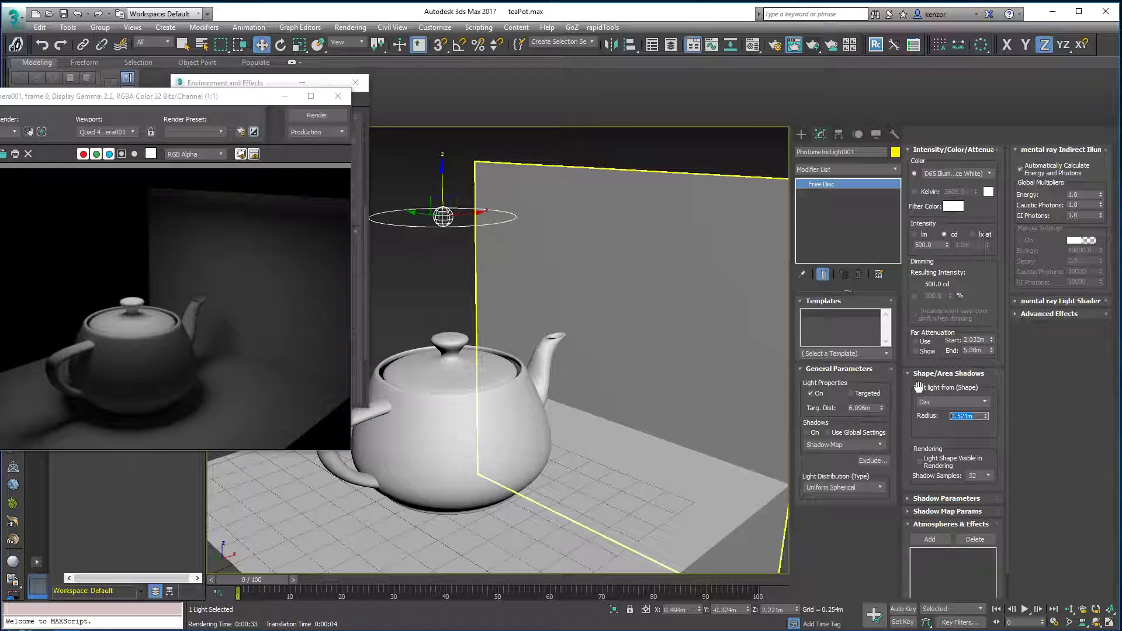
key("BackSpace")
type(".1")
key("Return")
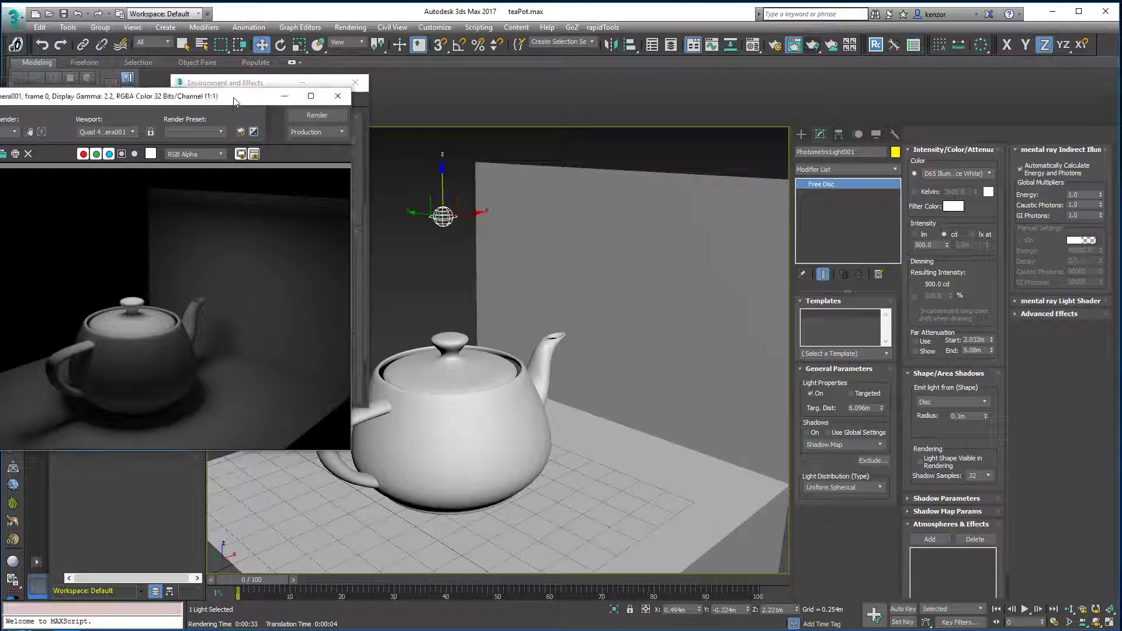
- Re-render the camera view with the 0.1m disc, then stop the render
left_click_drag(222, 96, 298, 89)
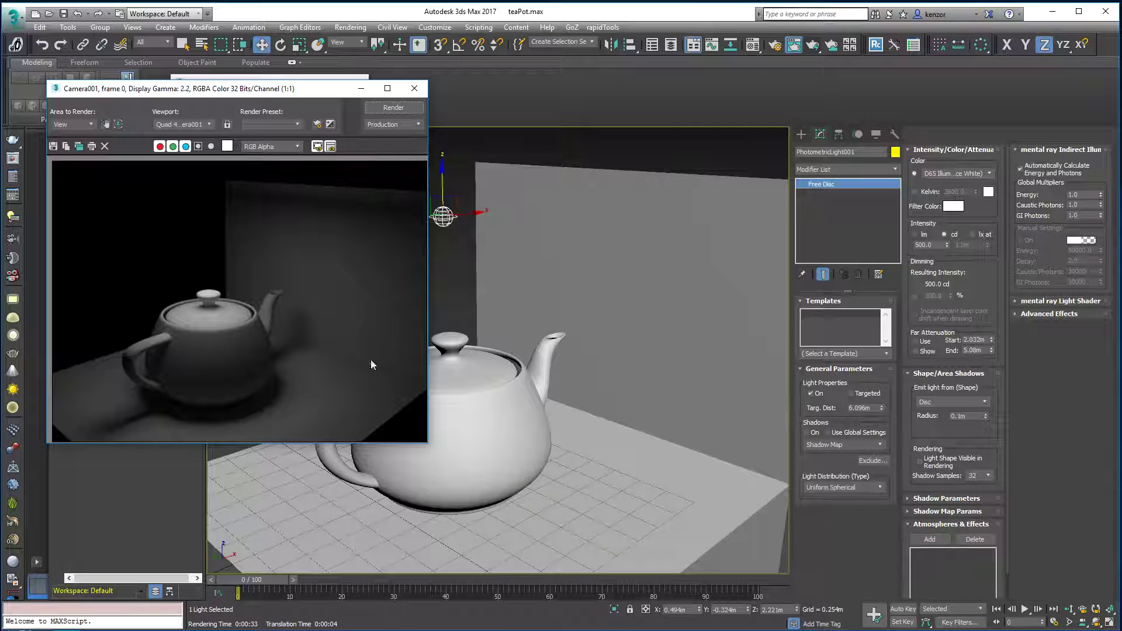
left_click(401, 108)
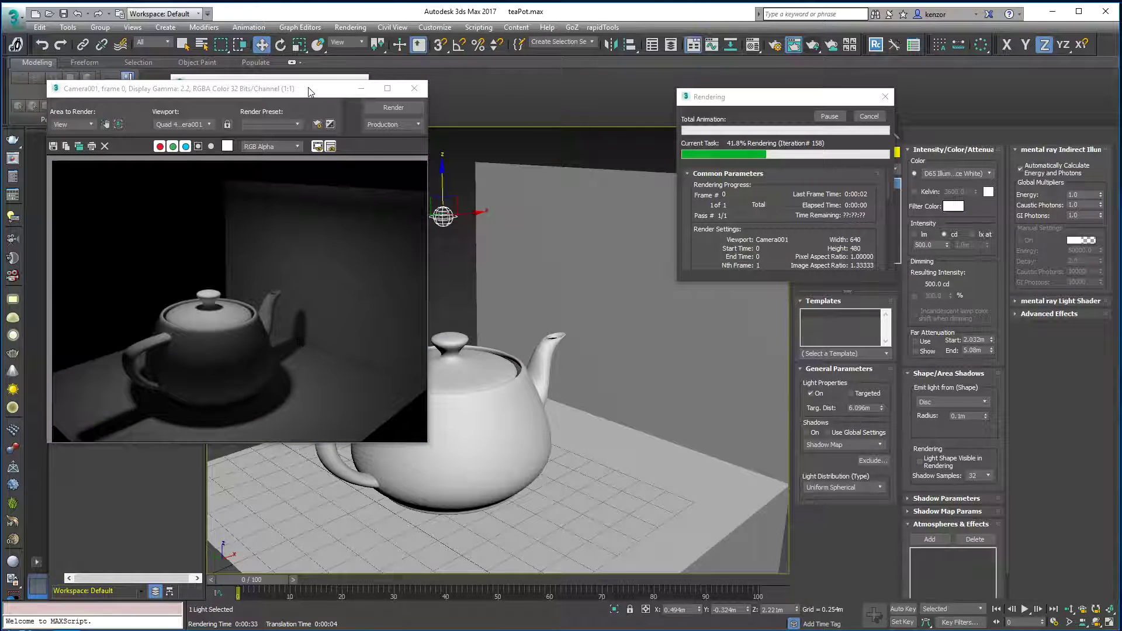
left_click_drag(309, 94, 426, 84)
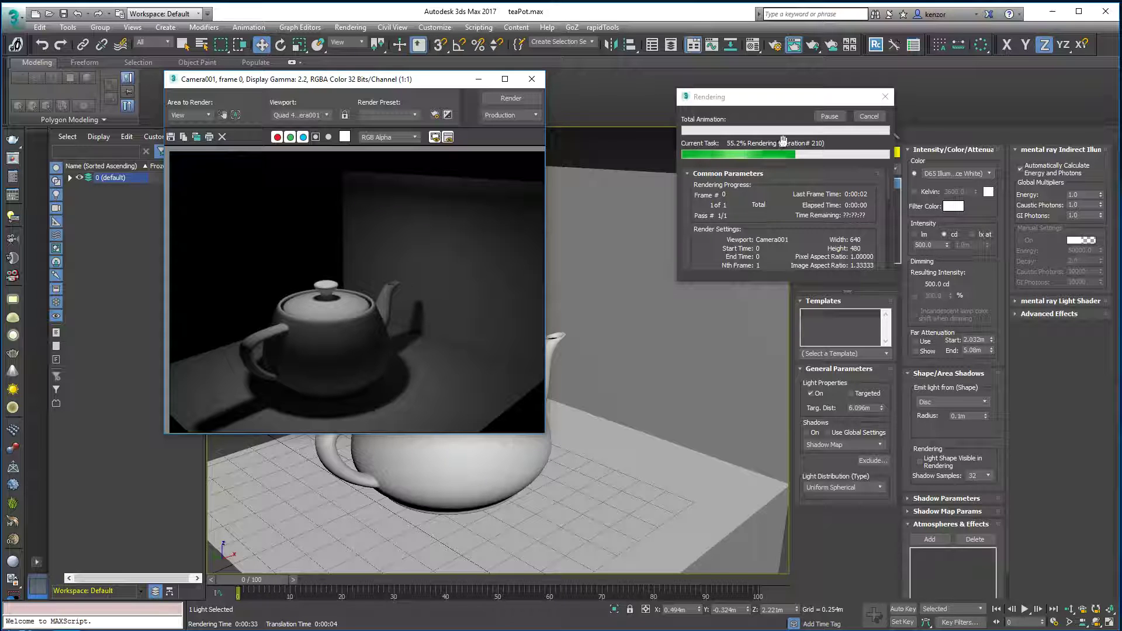
left_click(870, 120)
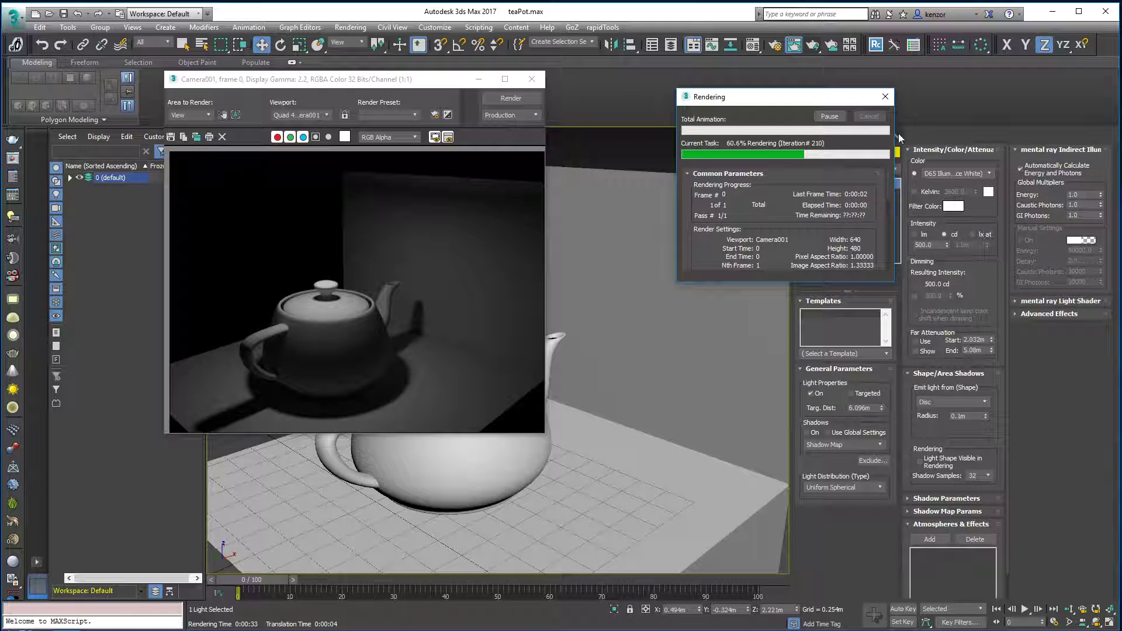
- Set the disc light's radius to 2.0m and render the camera view
left_click(980, 415)
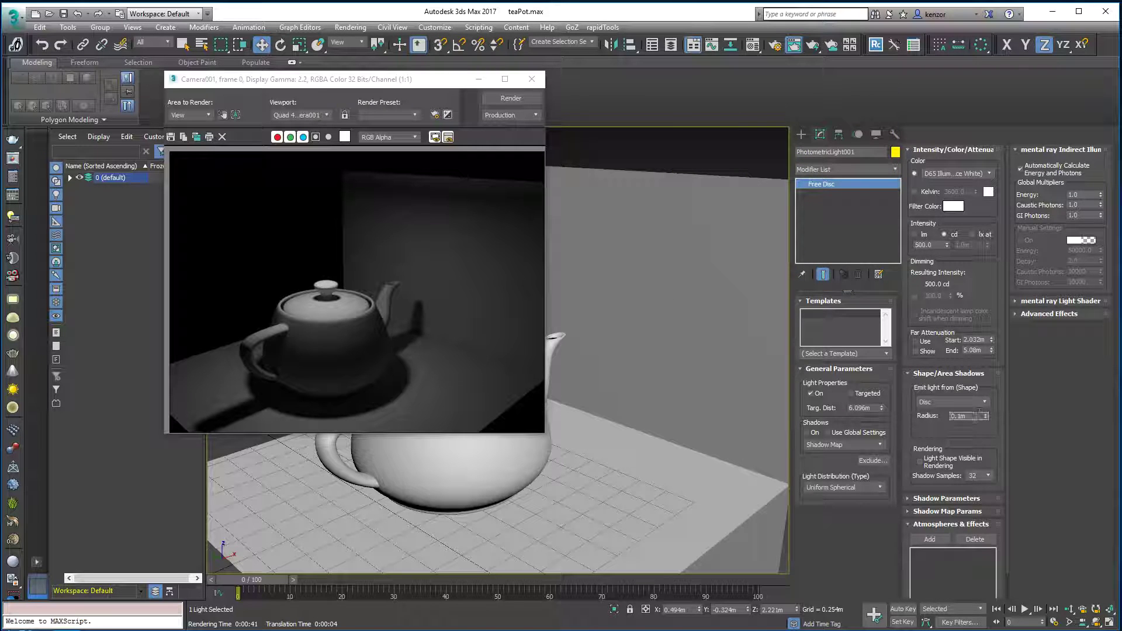
double_click(980, 415)
type("2")
key("Return")
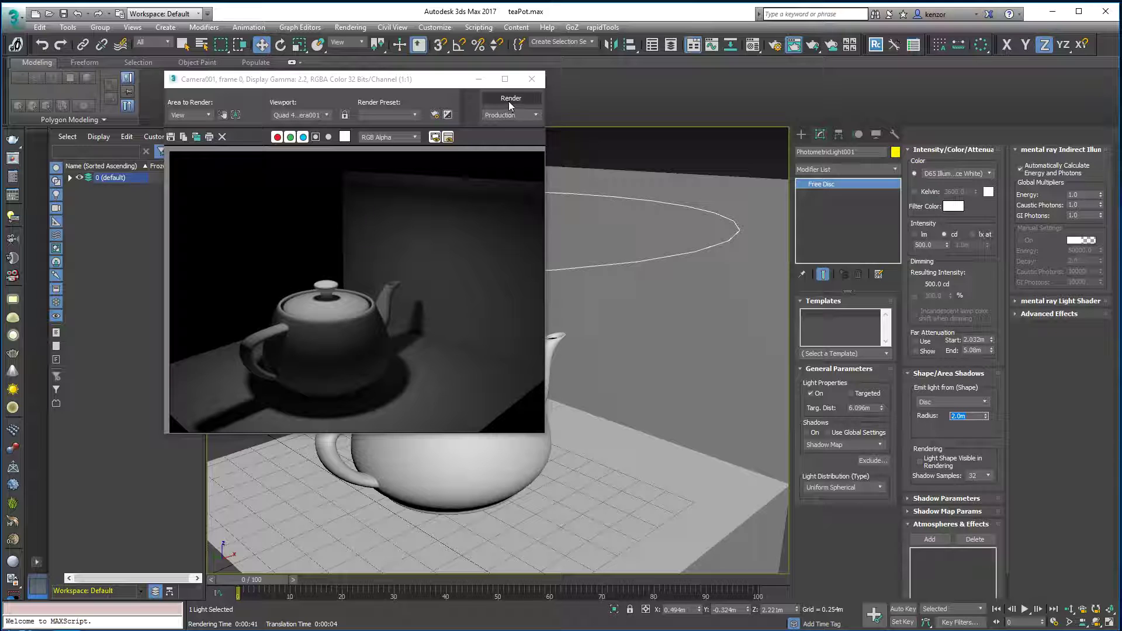
left_click(512, 98)
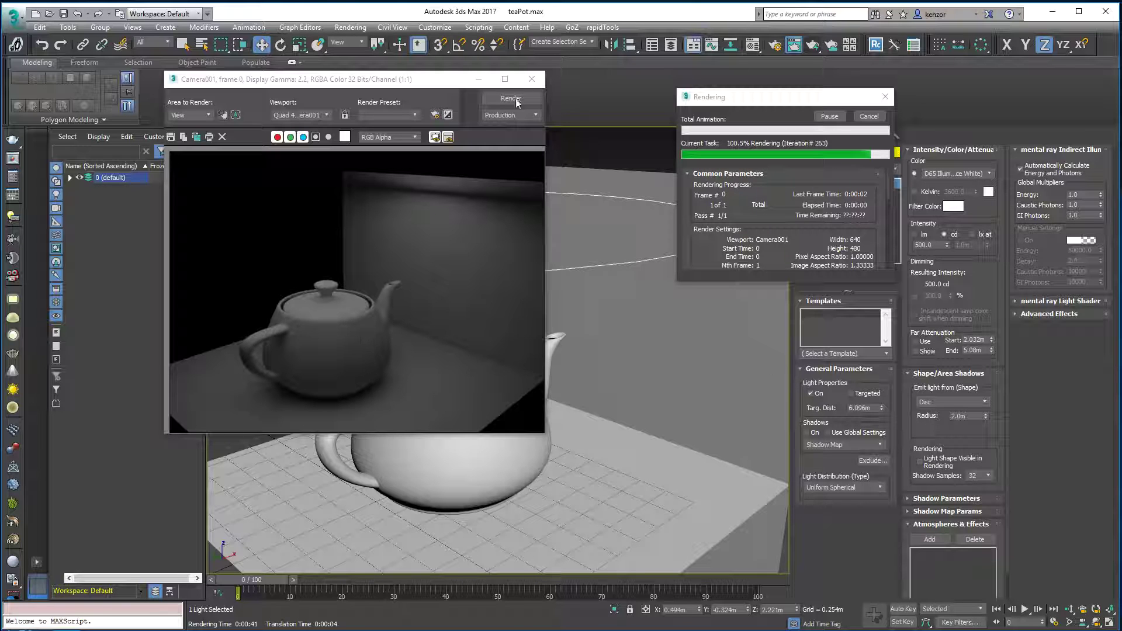
- Stop the render, close Environment and Effects, and move the frame window off the light
left_click(870, 116)
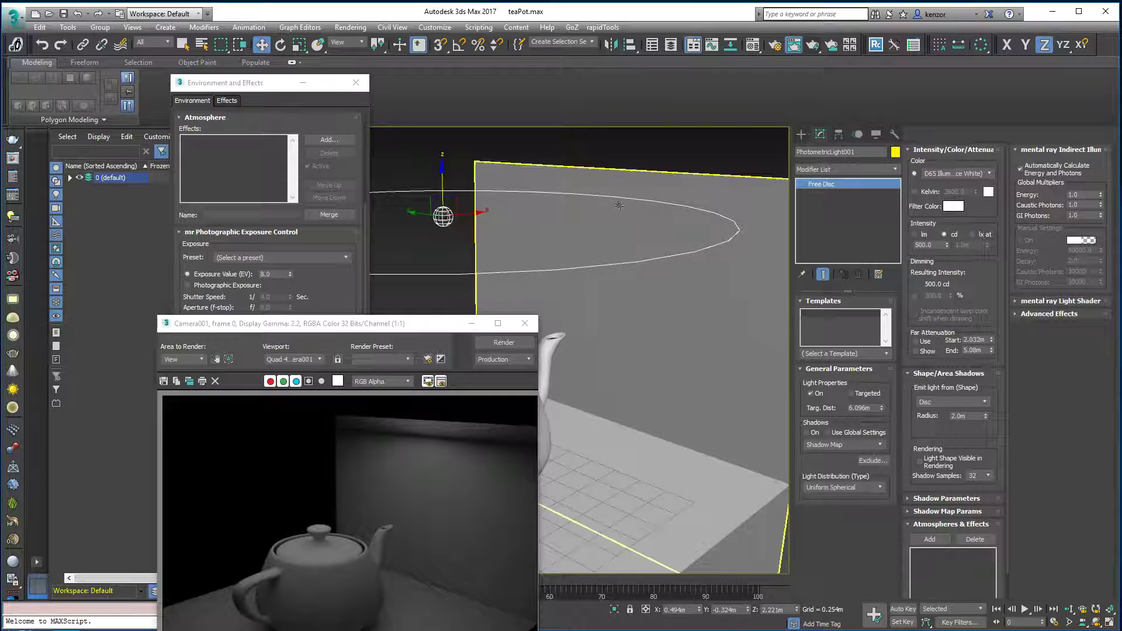
left_click_drag(351, 323, 218, 232)
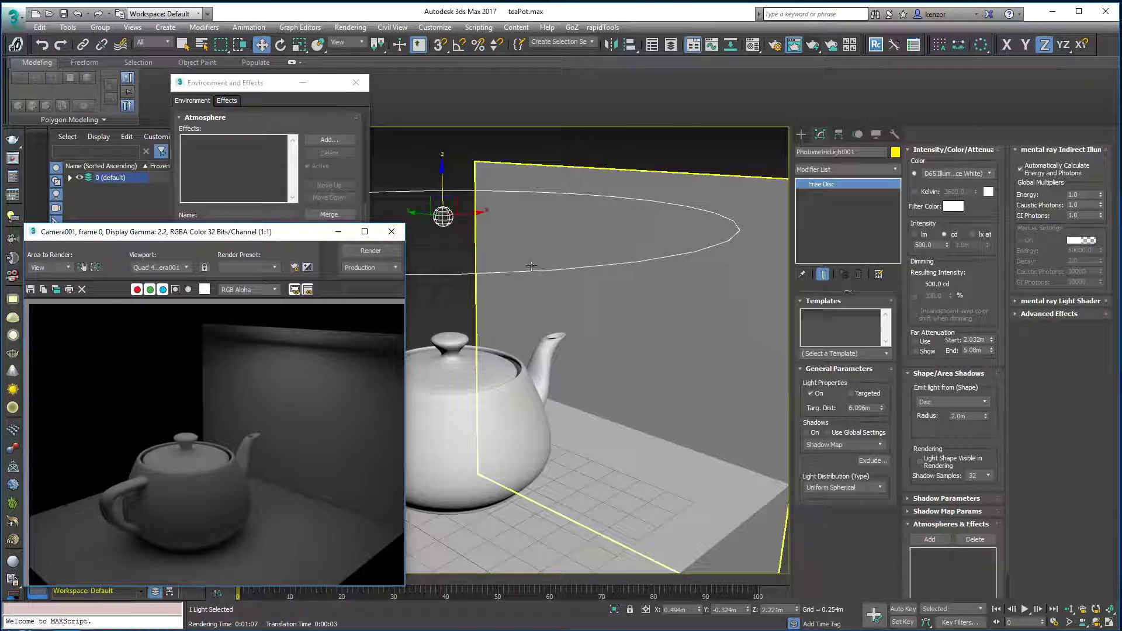
left_click(365, 85)
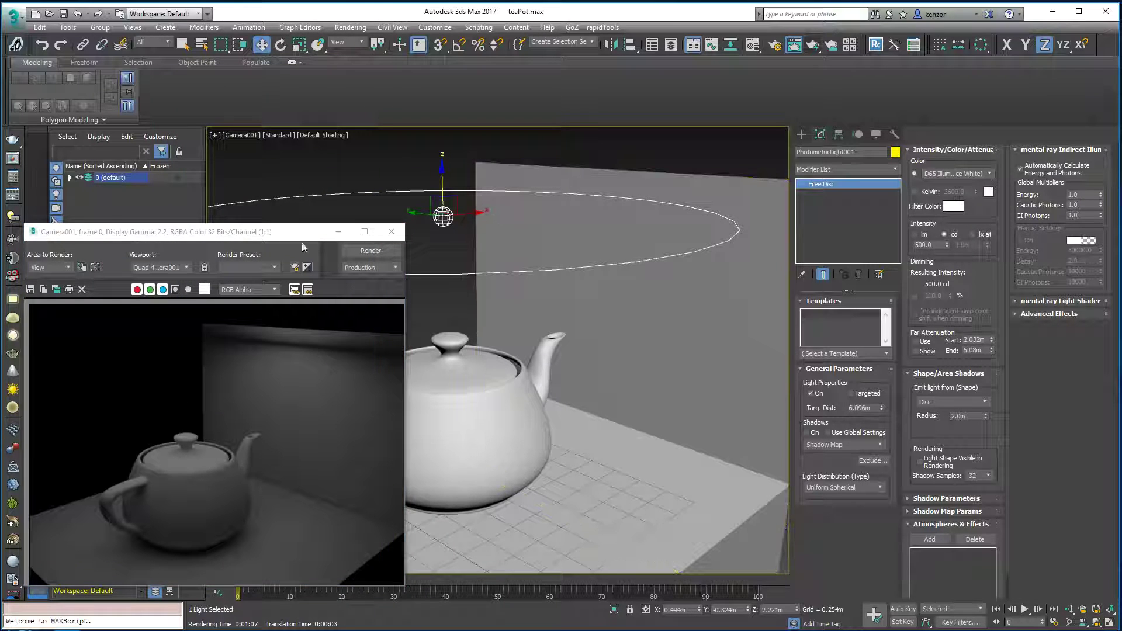
left_click_drag(286, 240, 375, 96)
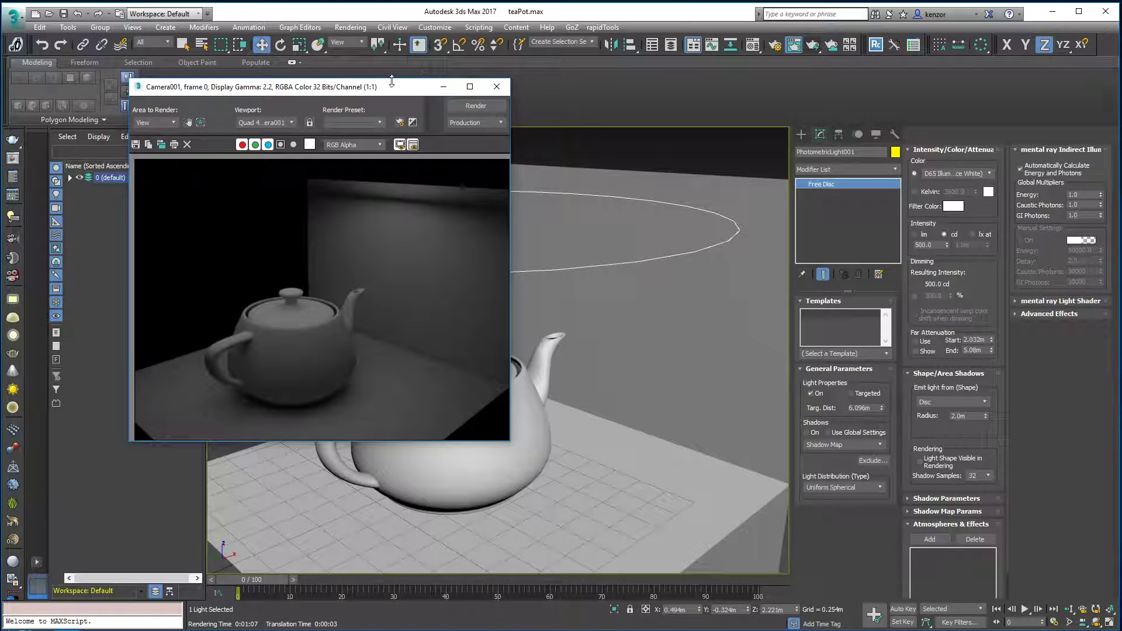
left_click_drag(391, 87, 263, 94)
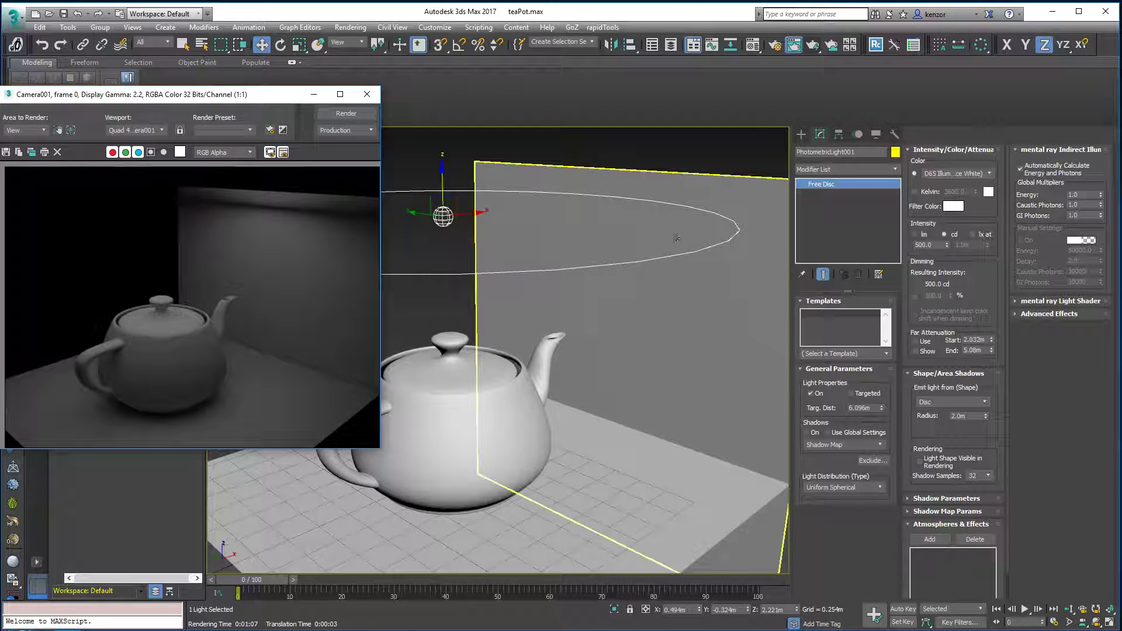
- Switch the light back to a point emitter and move it right along X and down to 1.906m
left_click(985, 403)
left_click(962, 412)
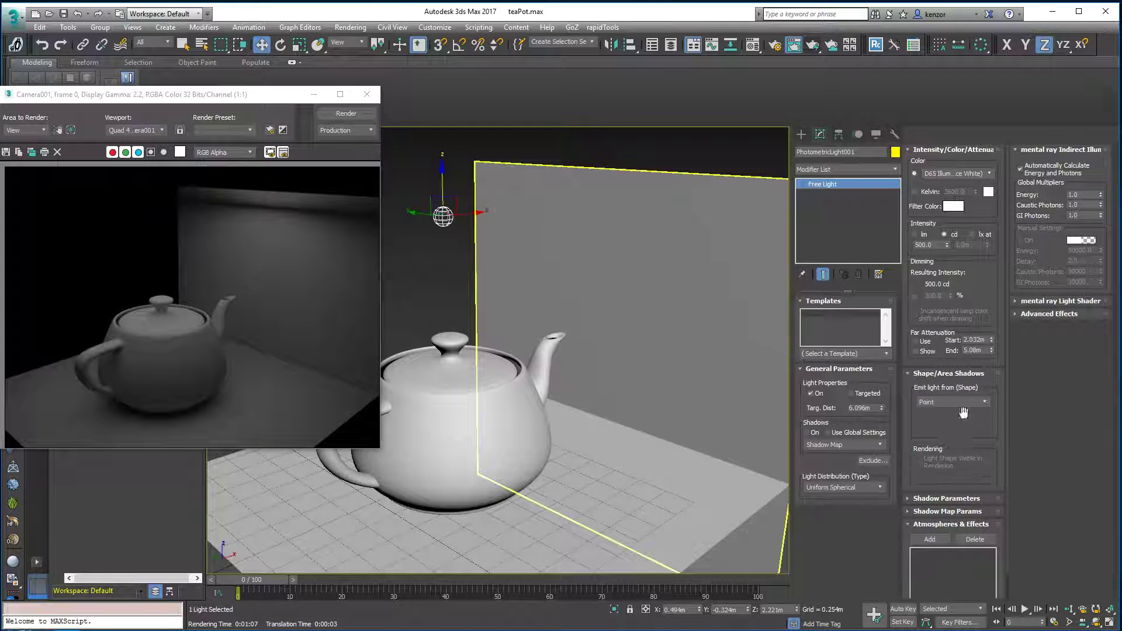
left_click_drag(444, 215, 624, 203)
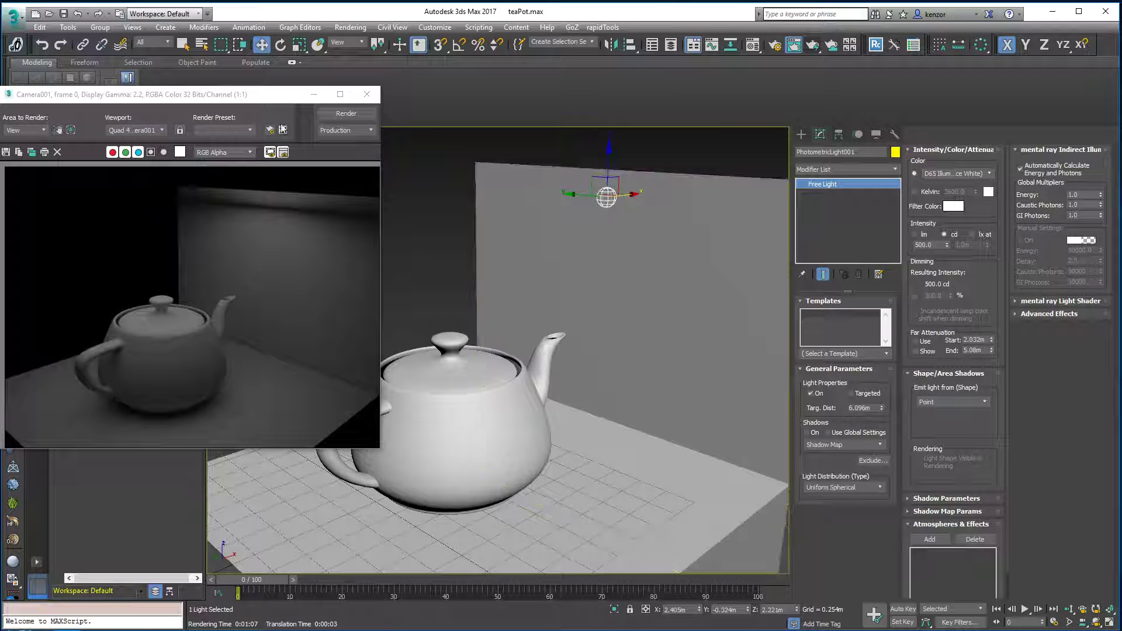
left_click_drag(268, 100, 319, 92)
left_click_drag(608, 157, 606, 192)
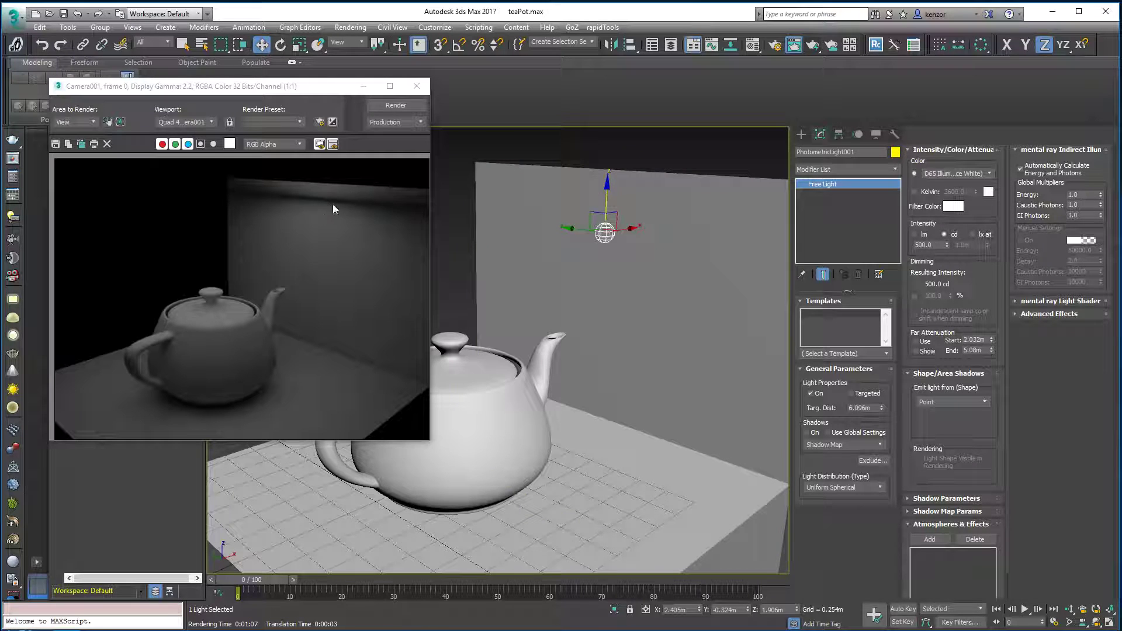
- Set the light distribution to Uniform Diffuse and start a new Camera001 render
left_click(843, 486)
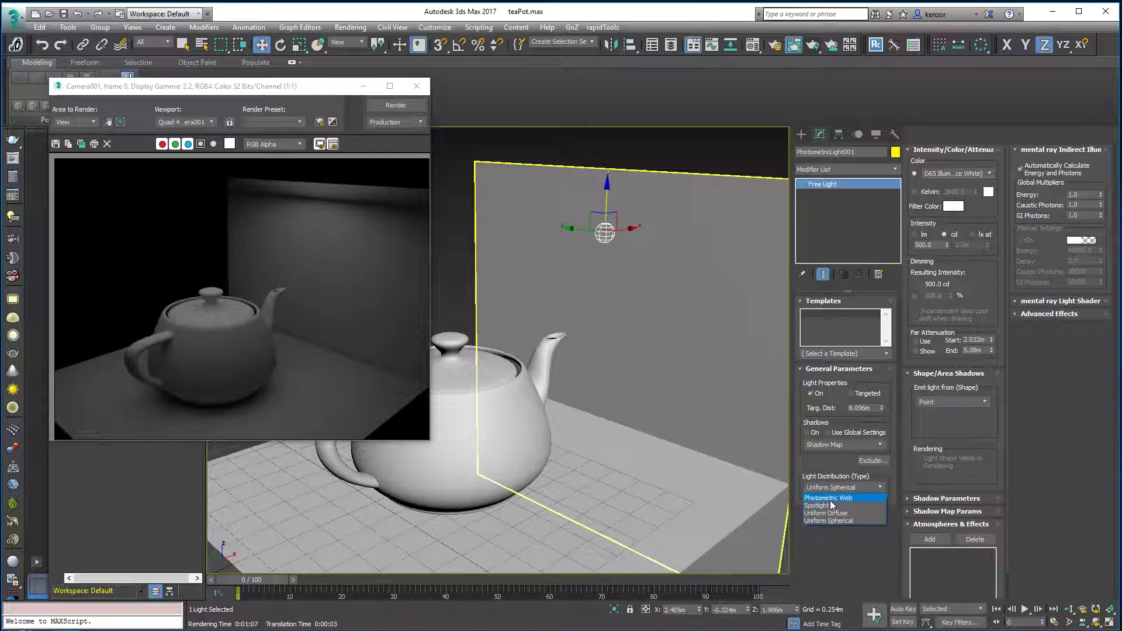
left_click(827, 513)
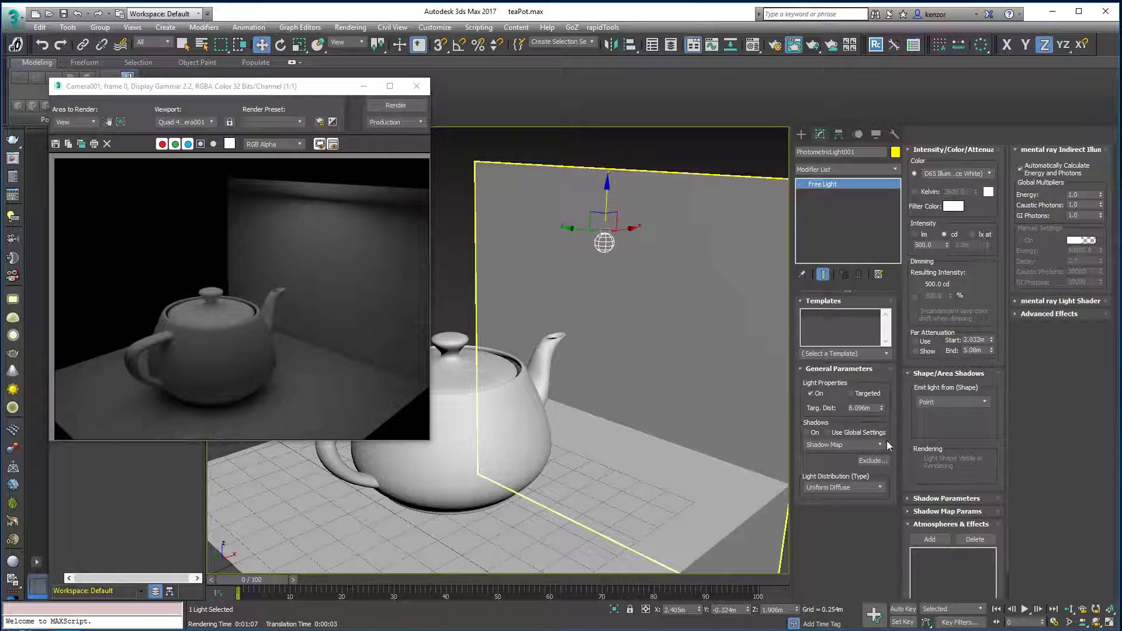
left_click(394, 106)
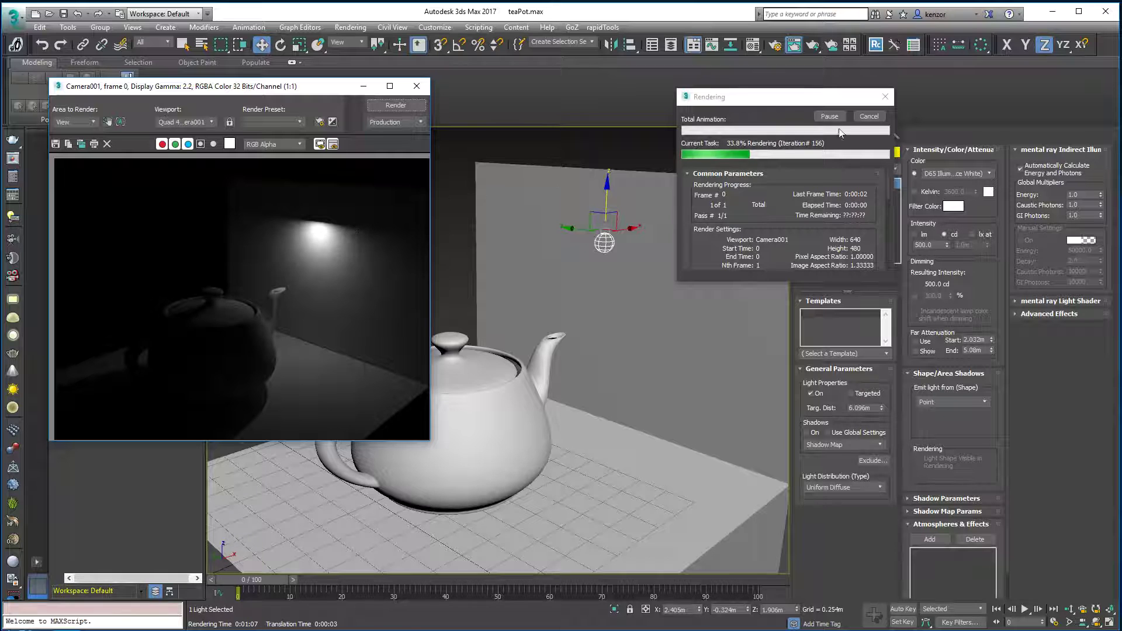
- Cancel the Camera001 render at about 37%, keeping the partial image with the wall hotspot
left_click(866, 117)
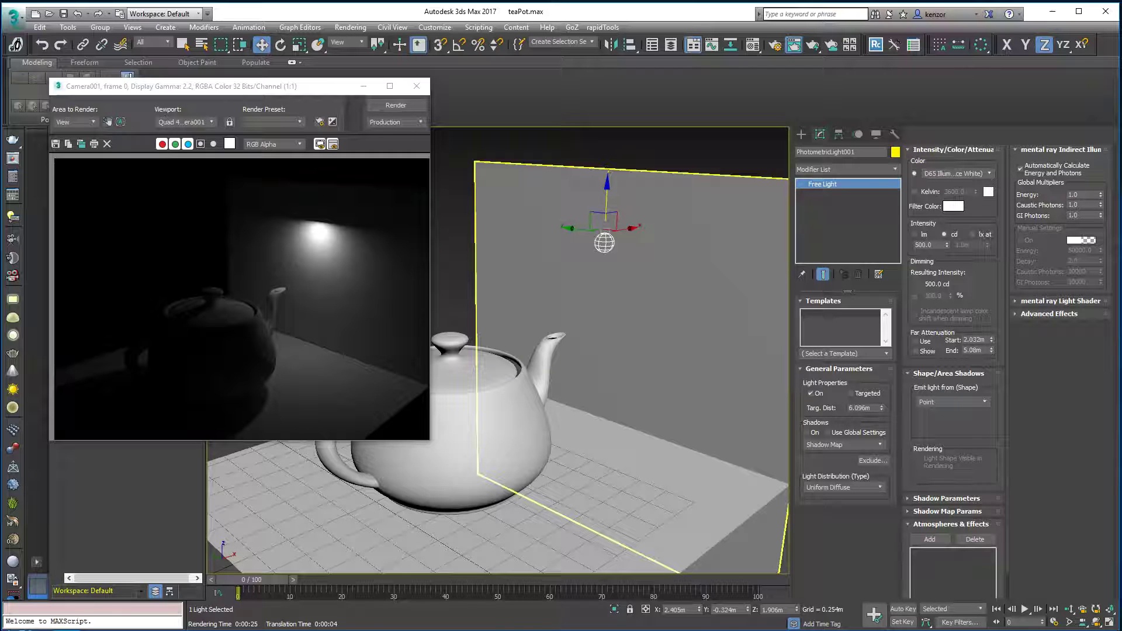
- Change the light distribution to Spotlight and nudge the light slightly along X
left_click(866, 489)
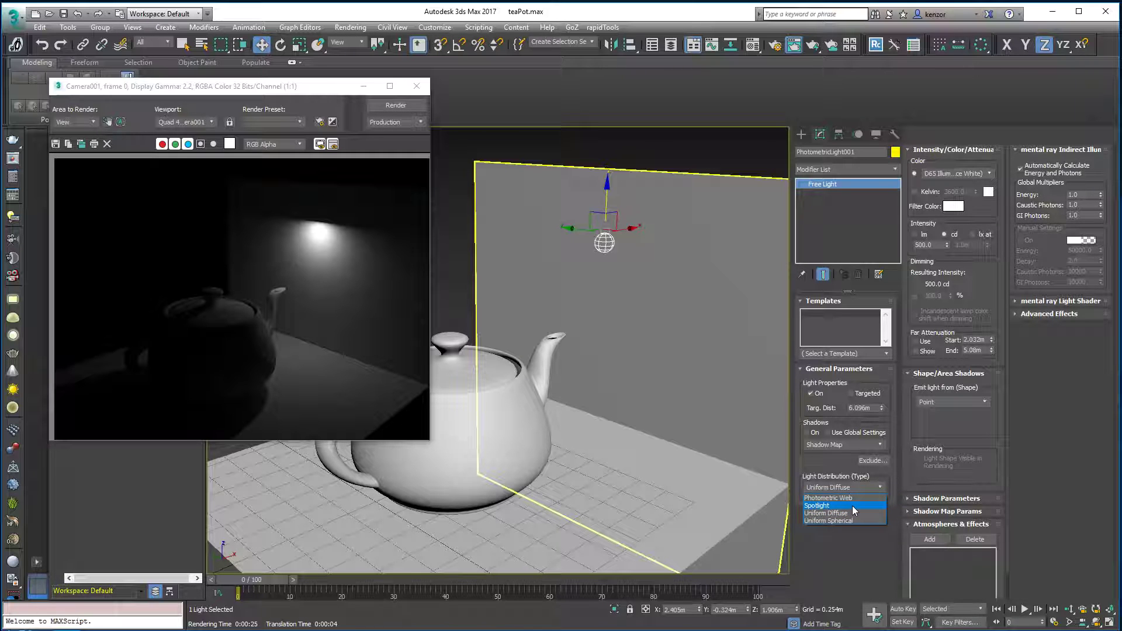
left_click(852, 506)
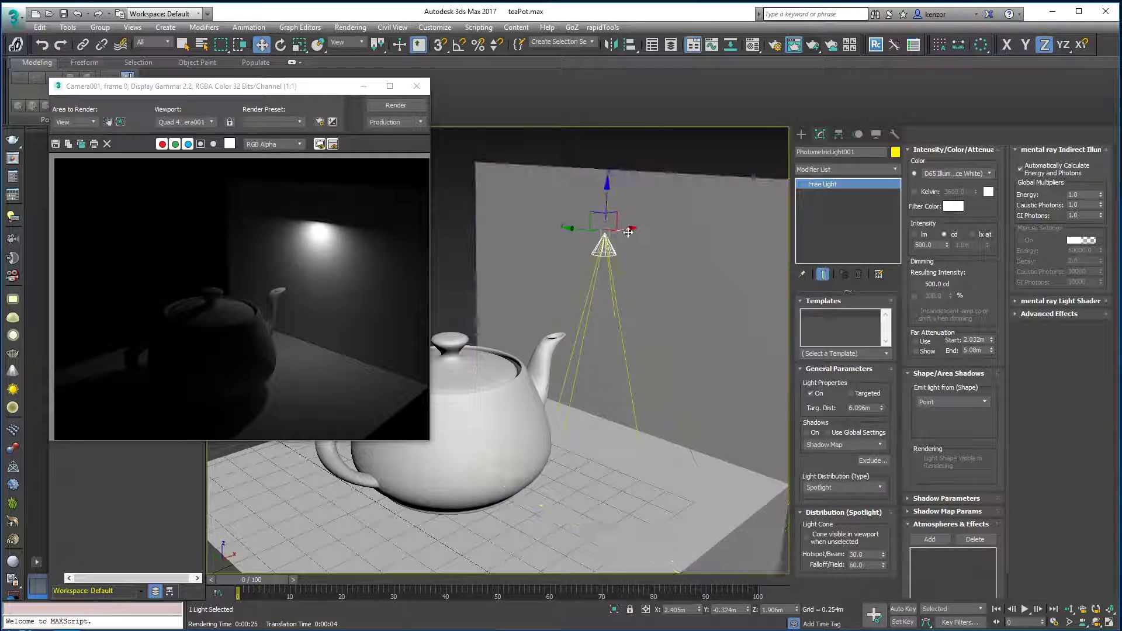
left_click_drag(624, 229, 633, 229)
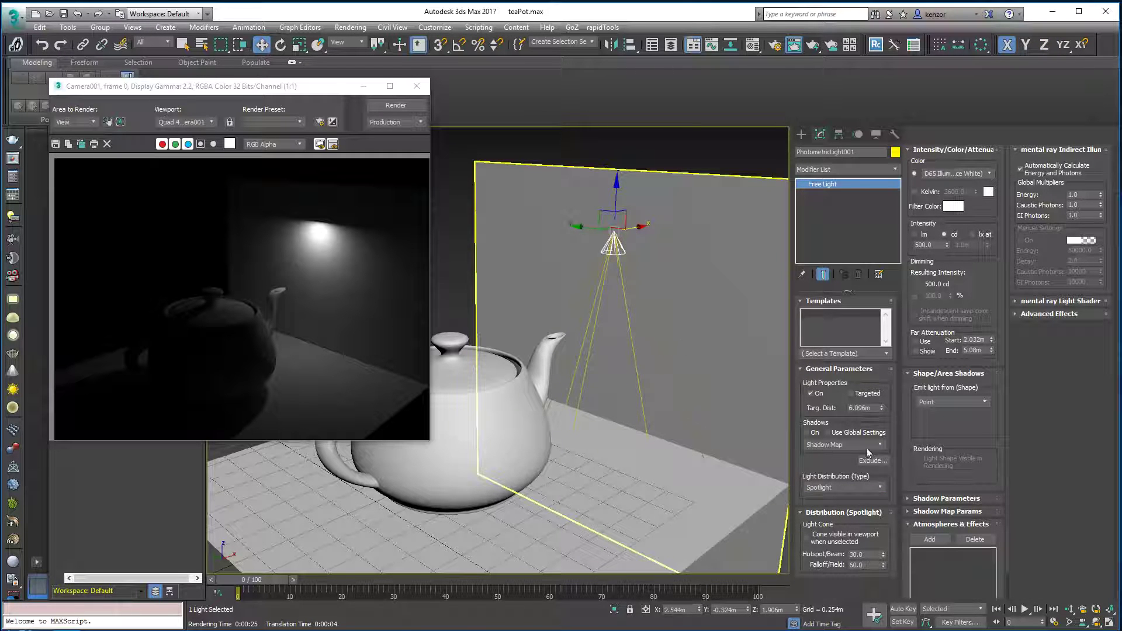
- Test-render, then widen the cone to hotspot 73.0 and falloff 124.0 and render again
left_click(401, 107)
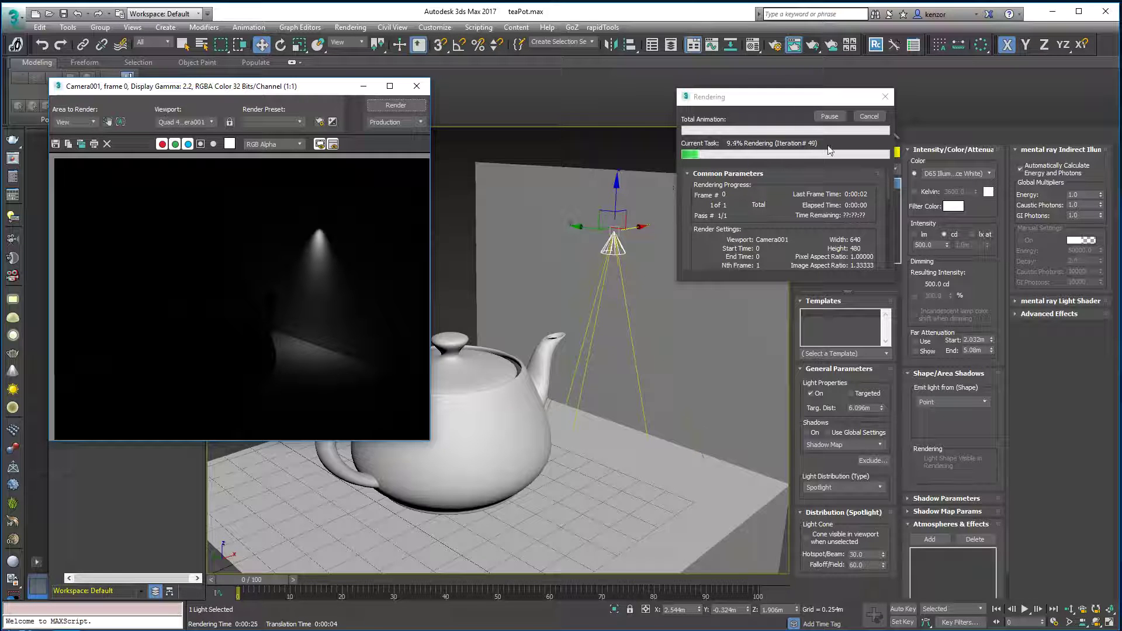
left_click(869, 117)
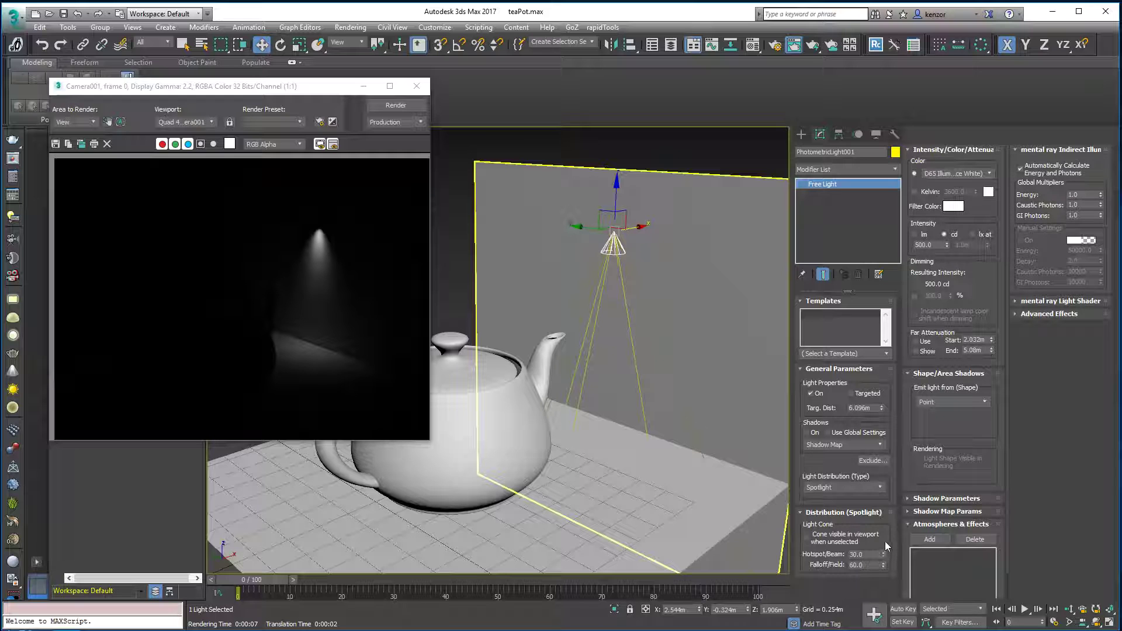
left_click_drag(883, 554, 883, 548)
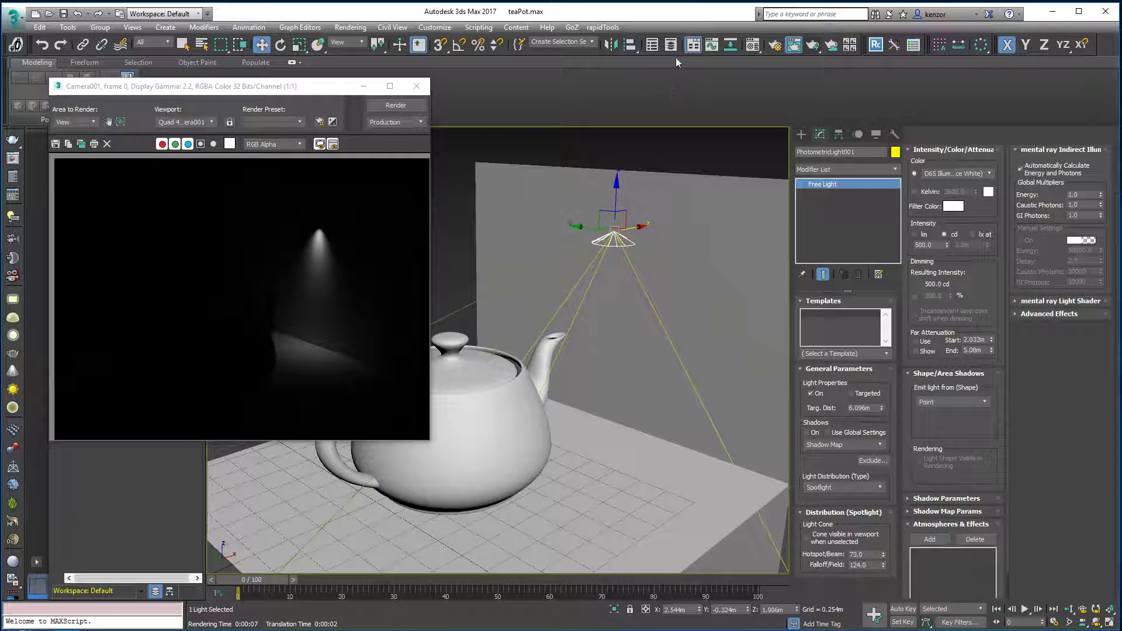
left_click(812, 45)
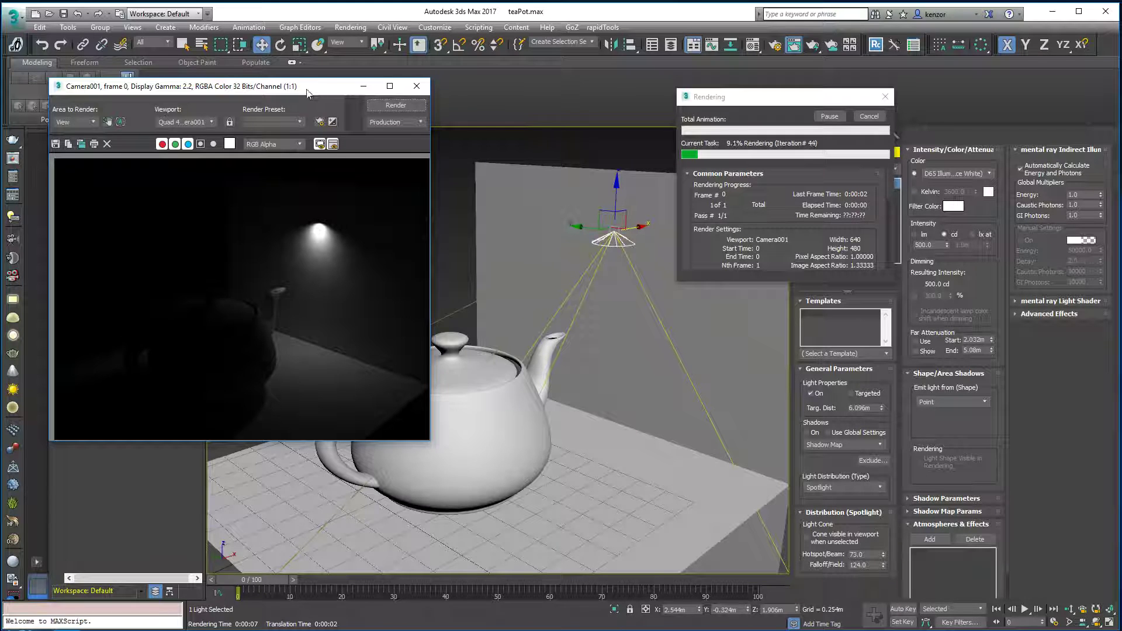
- Cancel the render and switch the emitter shape from Sphere to Disc with a 0.46m radius
left_click_drag(307, 92, 417, 73)
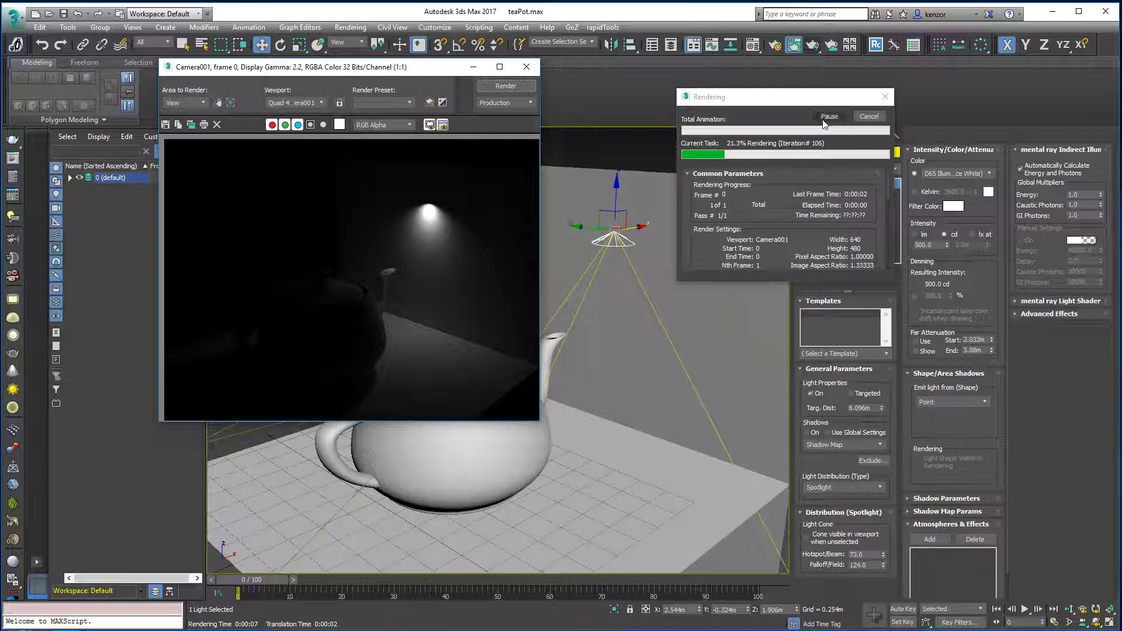
left_click(868, 115)
left_click(980, 407)
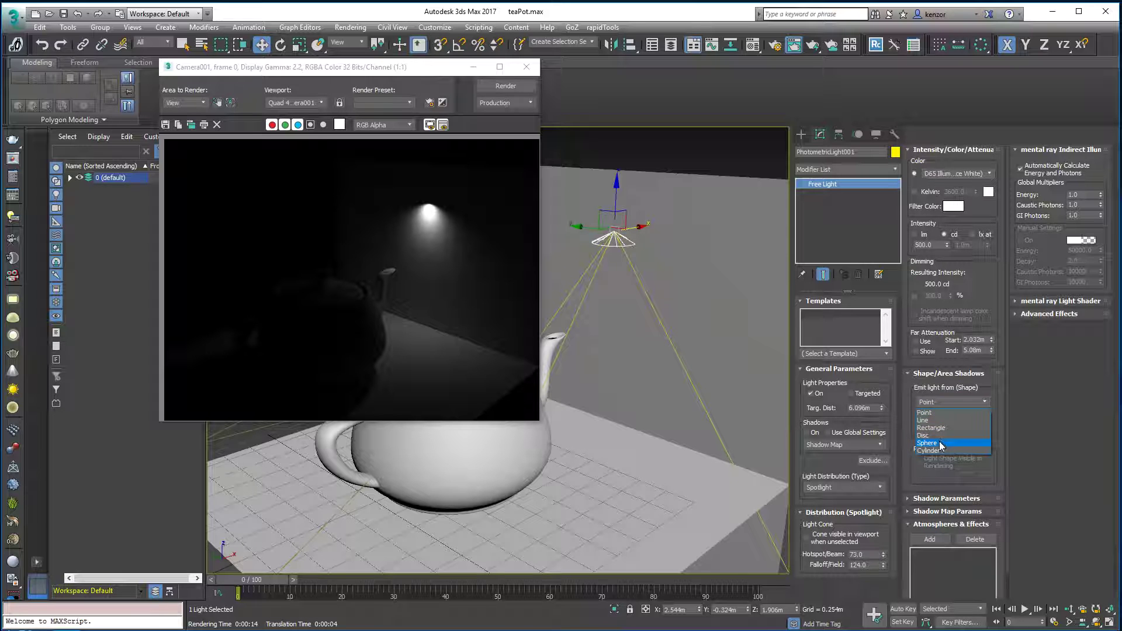
left_click(940, 443)
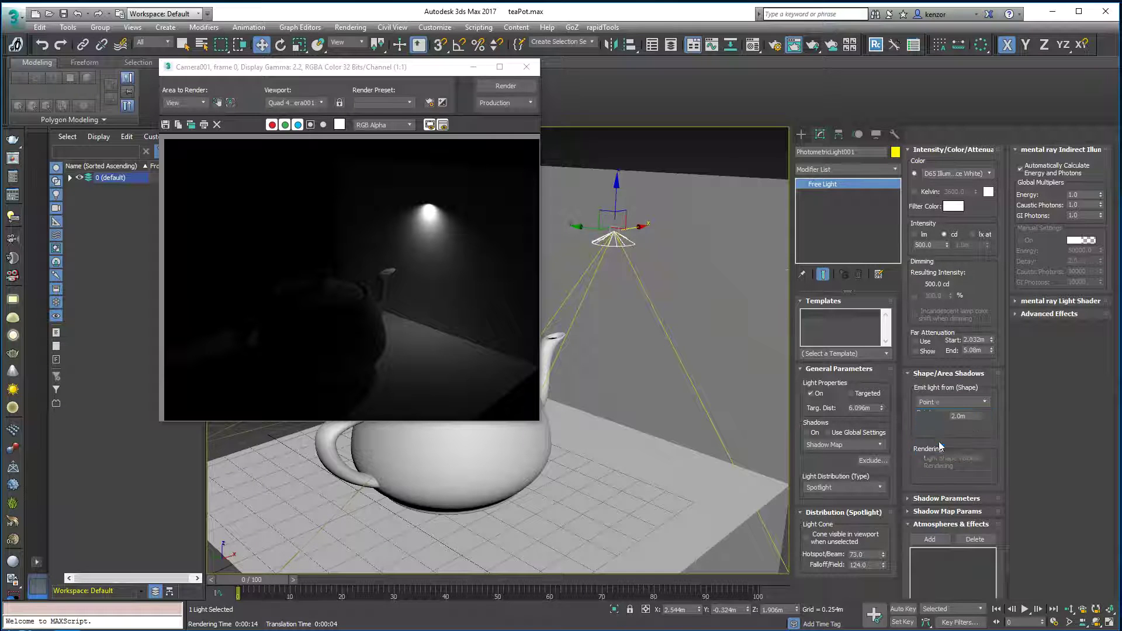
left_click(983, 402)
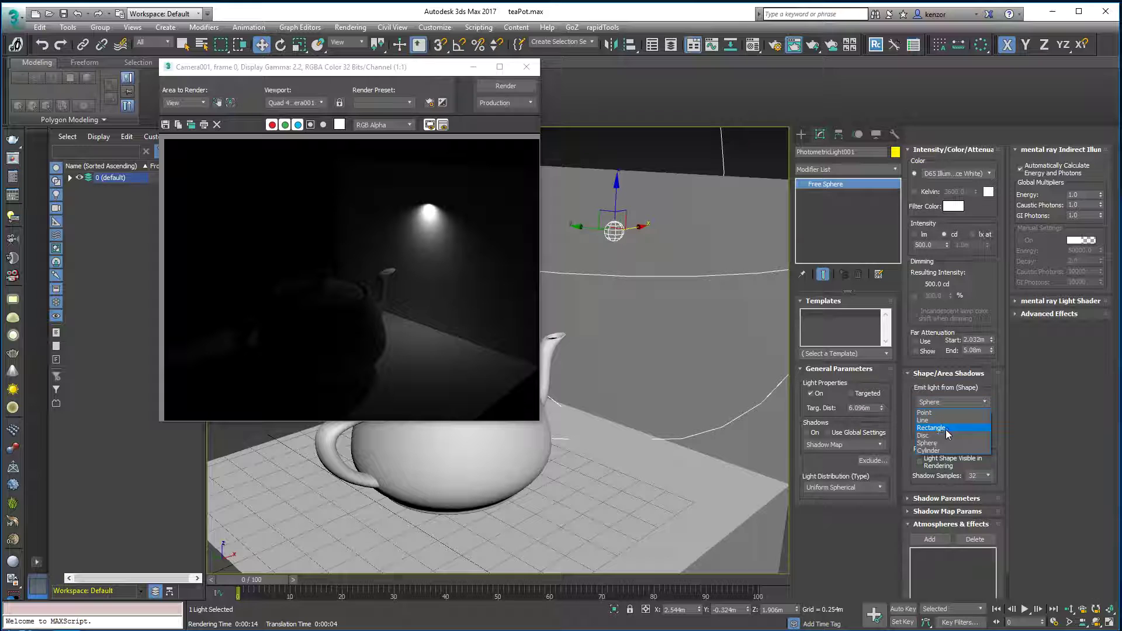
left_click(943, 436)
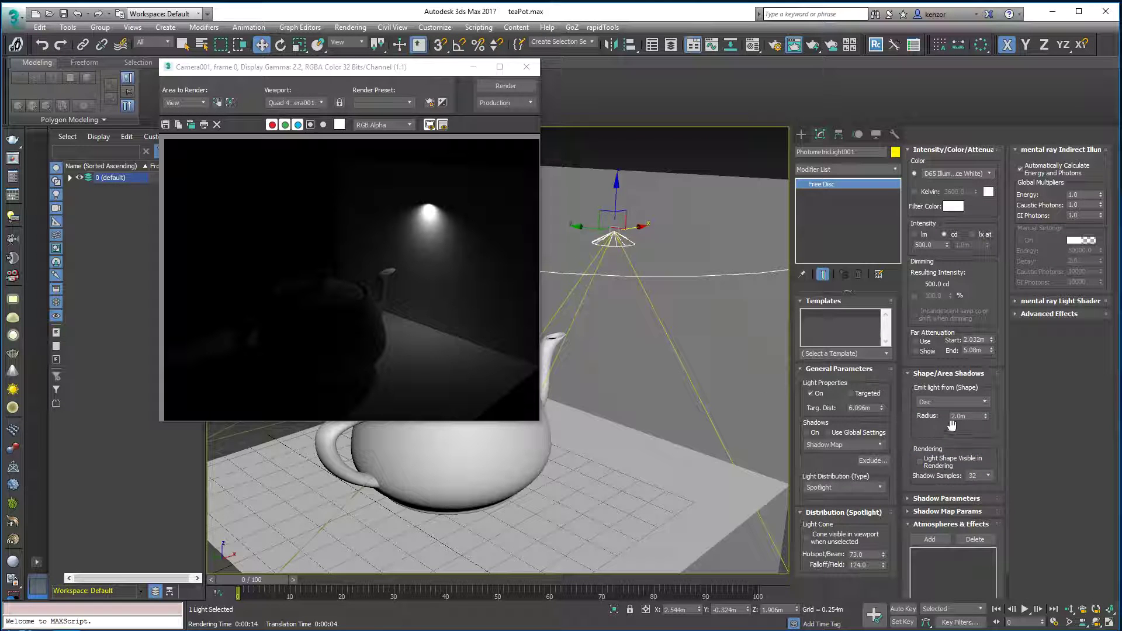
mouse_move(986, 413)
left_mouse_down()
mouse_move(992, 454)
mouse_move(988, 400)
left_mouse_up()
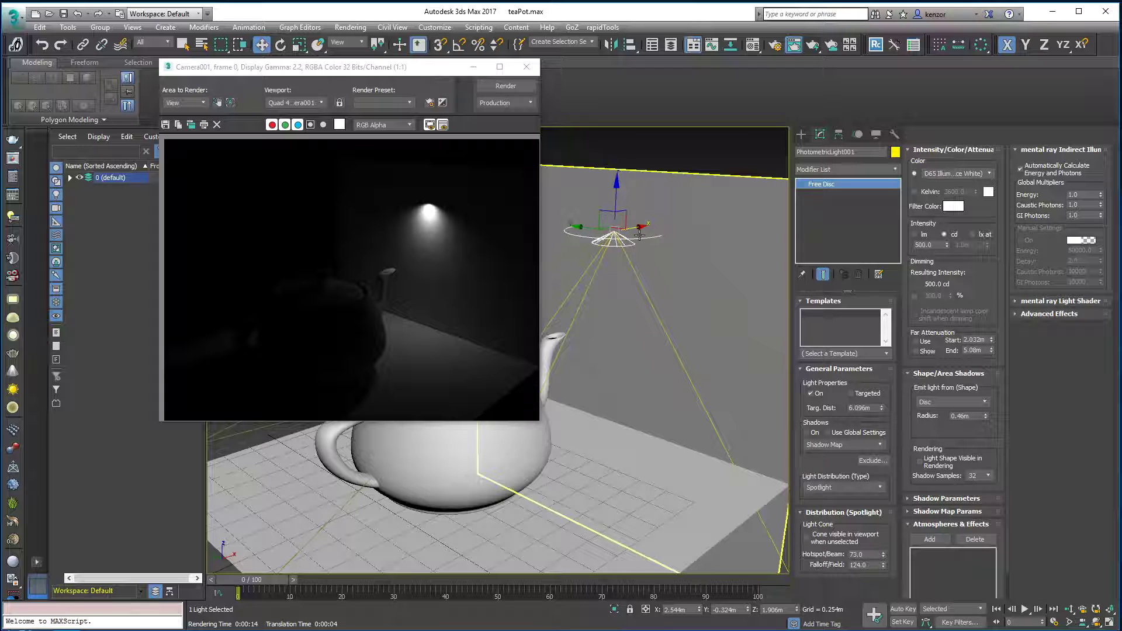
- Render Camera001 with the disc-shaped spotlight and let the mental ray render complete
left_click(795, 46)
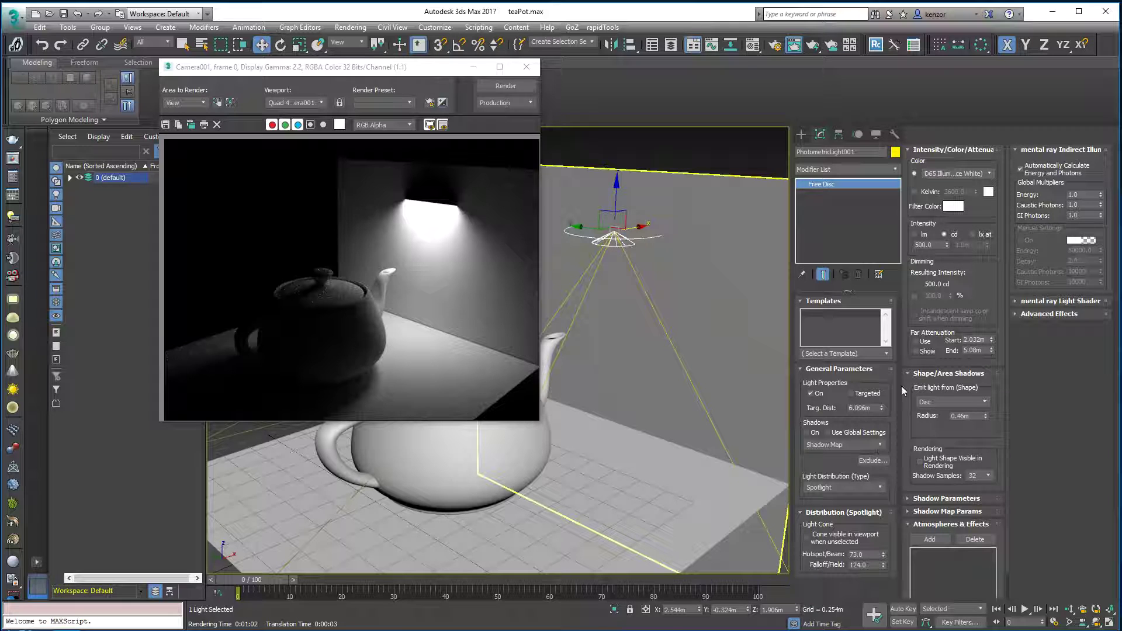
- Apply the 4ft Pendant Fluorescent (web) template, giving a 3200 lm linear_pendant web distribution
left_click(883, 353)
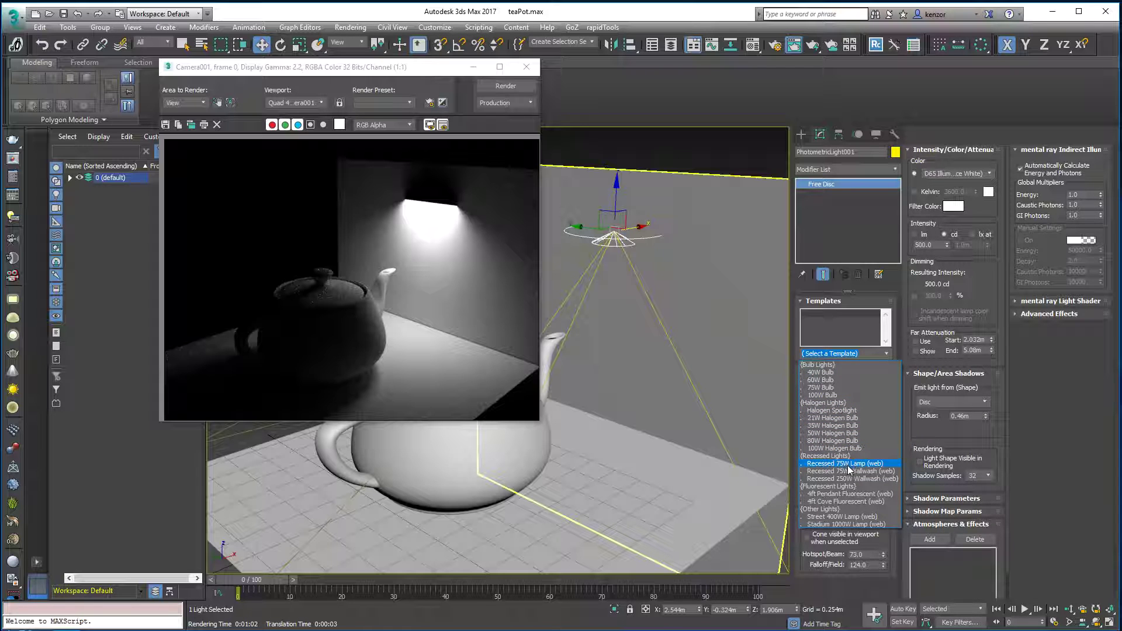
left_click(851, 494)
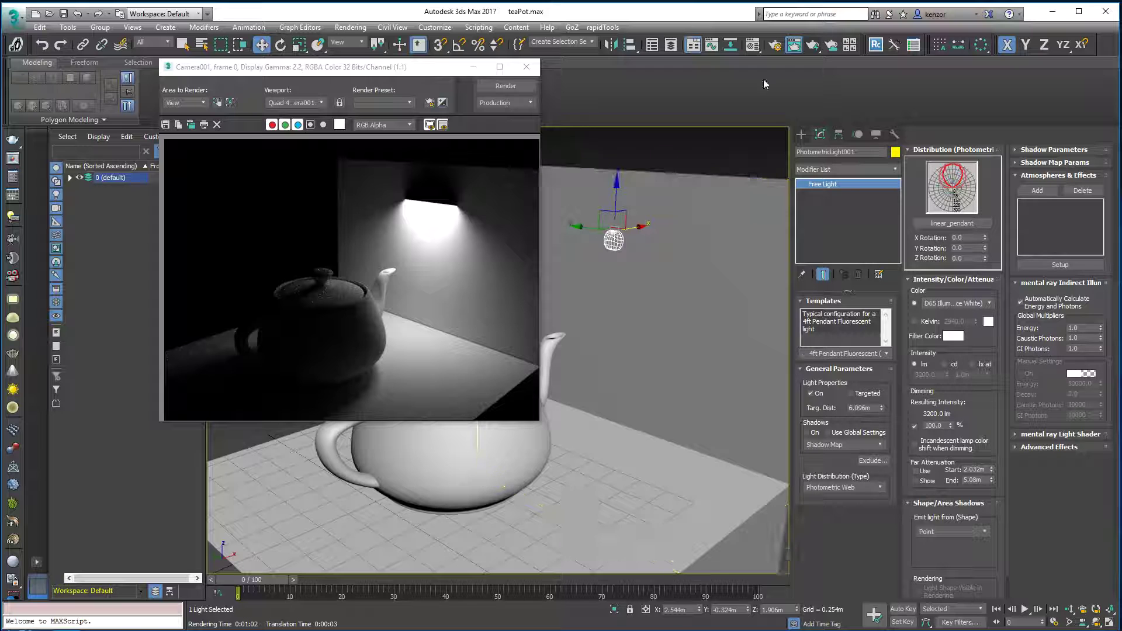
- Render the pendant fluorescent light, stop it part-way, and scroll down the command panel
left_click(506, 86)
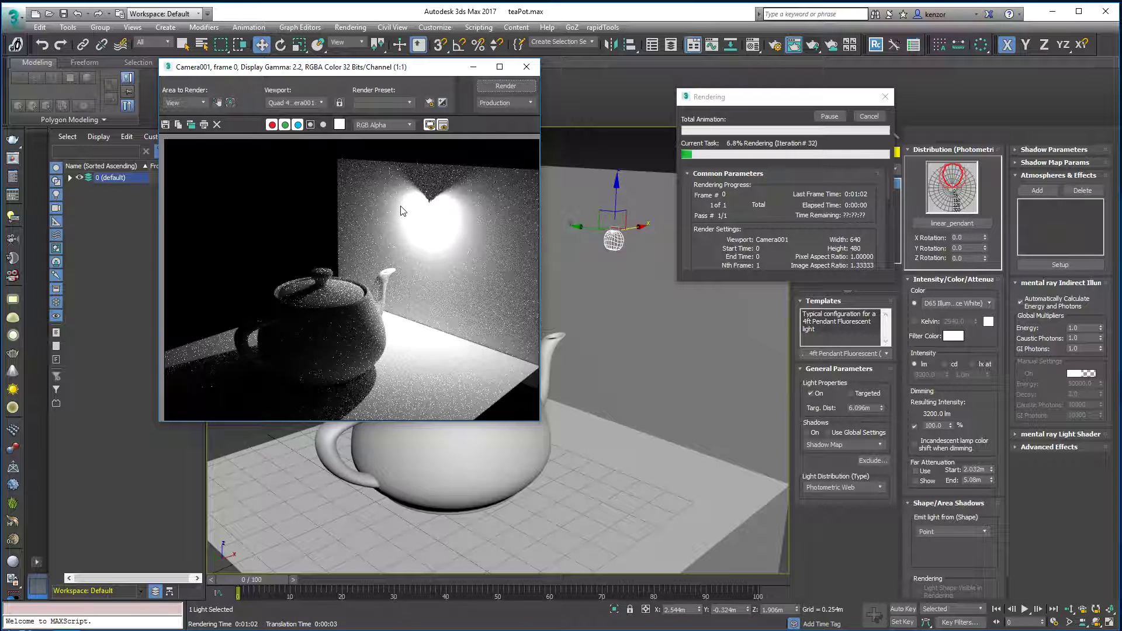
left_click(867, 117)
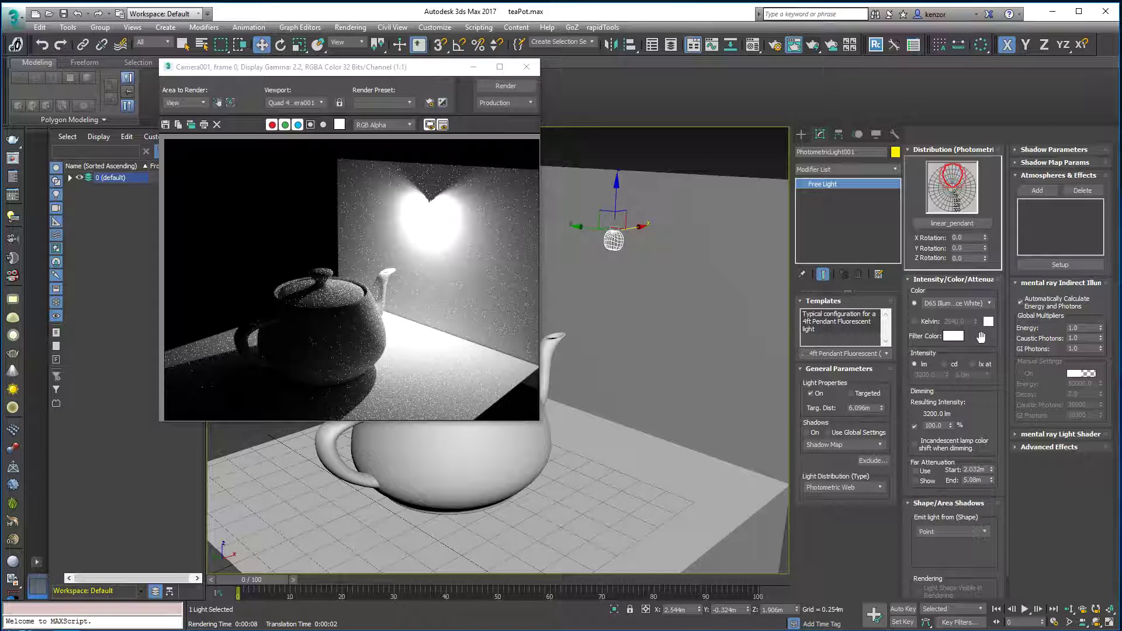
scroll(980, 331, "down", 1)
scroll(981, 330, "down", 2)
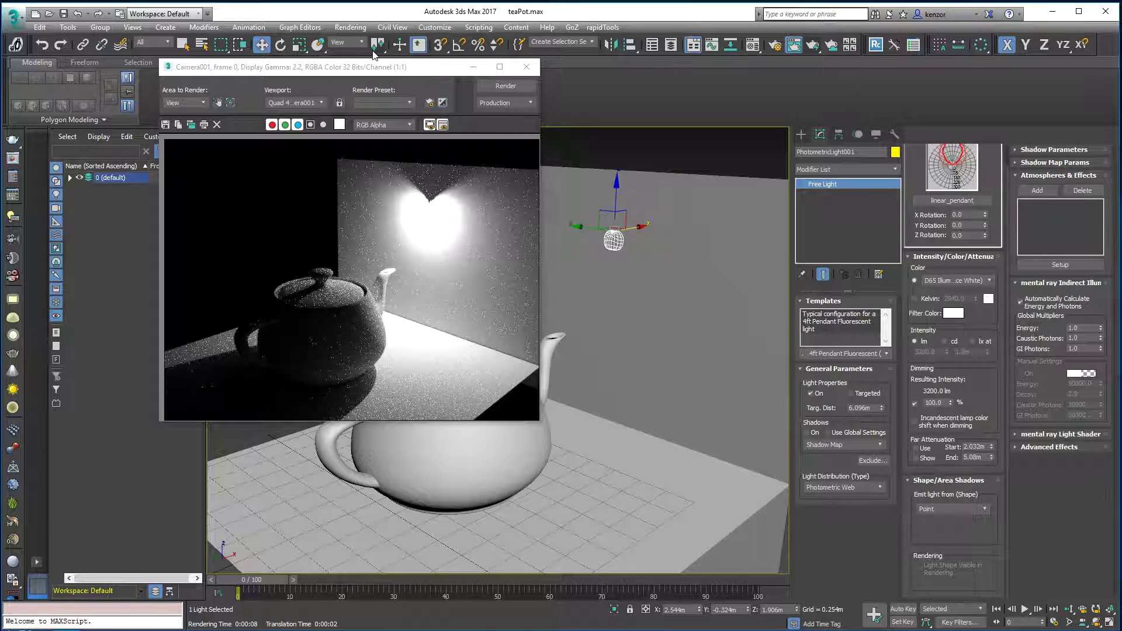
- Edit the exposure value in Environment and Effects, then test-render and cancel the overexposed result
left_click(350, 27)
mouse_move(435, 27)
mouse_move(350, 27)
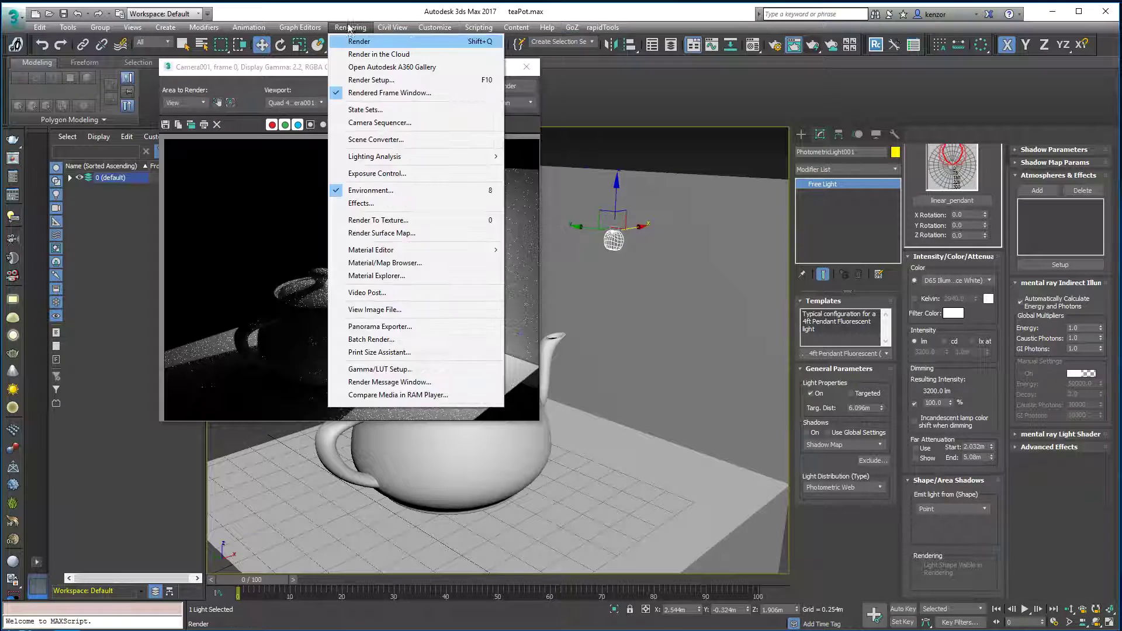
left_click(388, 171)
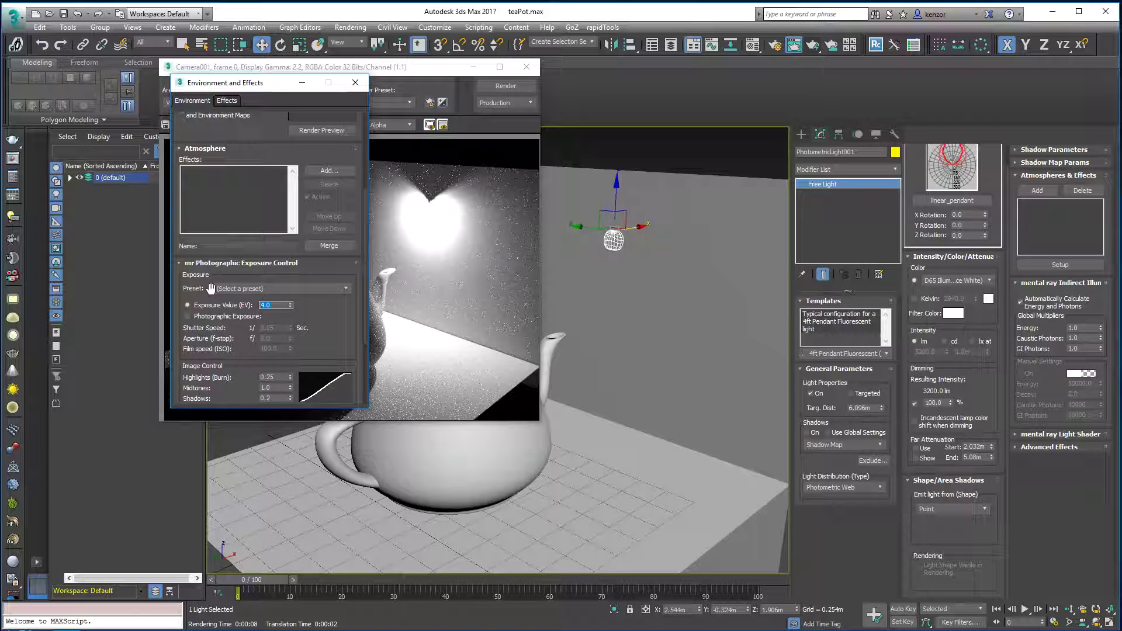
left_click(262, 305)
left_click(505, 86)
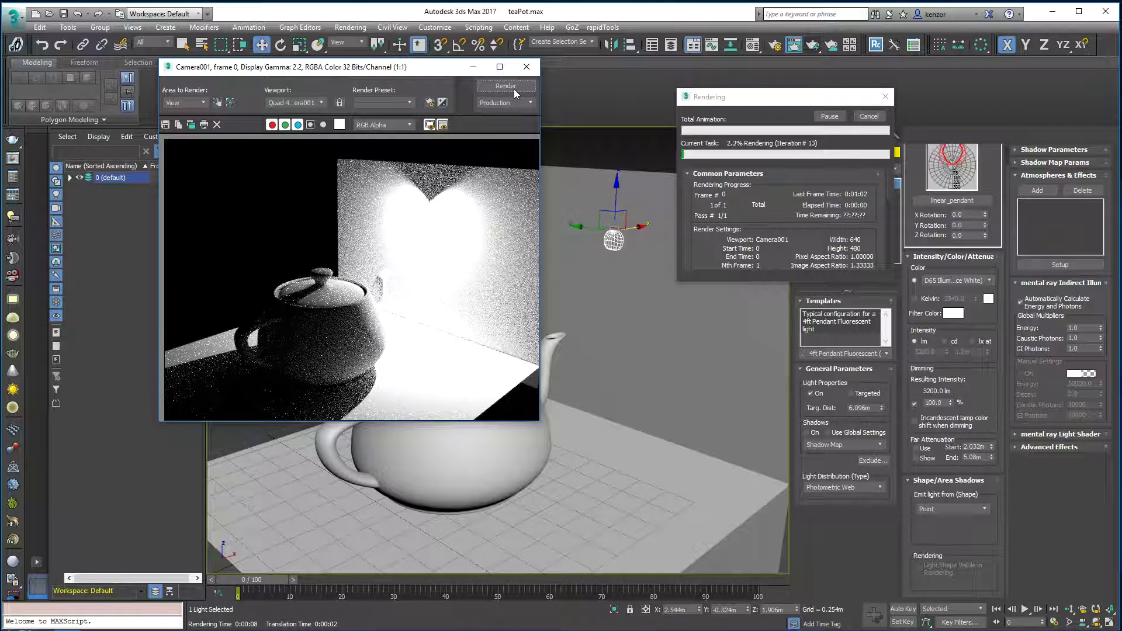
left_click(869, 116)
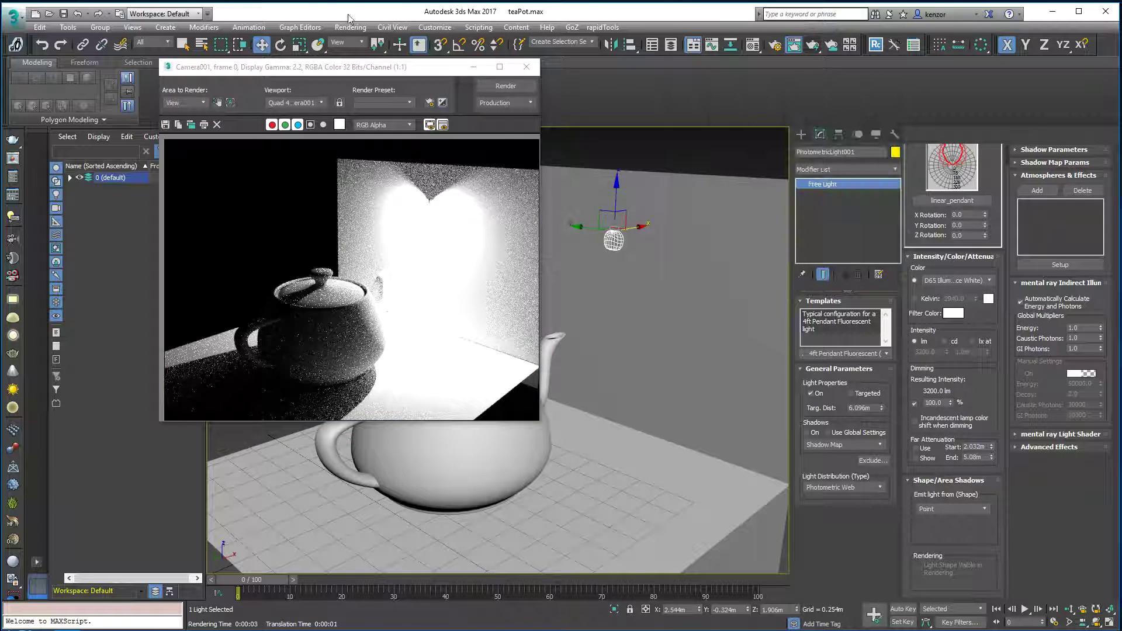
- Set the exposure value to 6 and render the camera view again
left_click(350, 28)
left_click(398, 175)
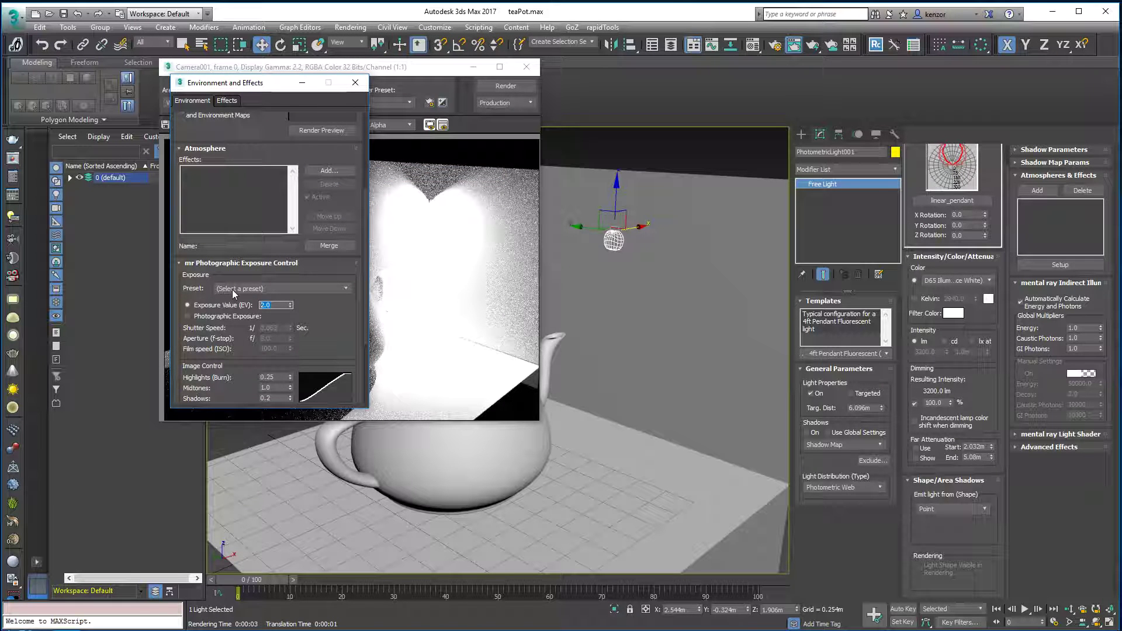
type("6")
left_click(505, 88)
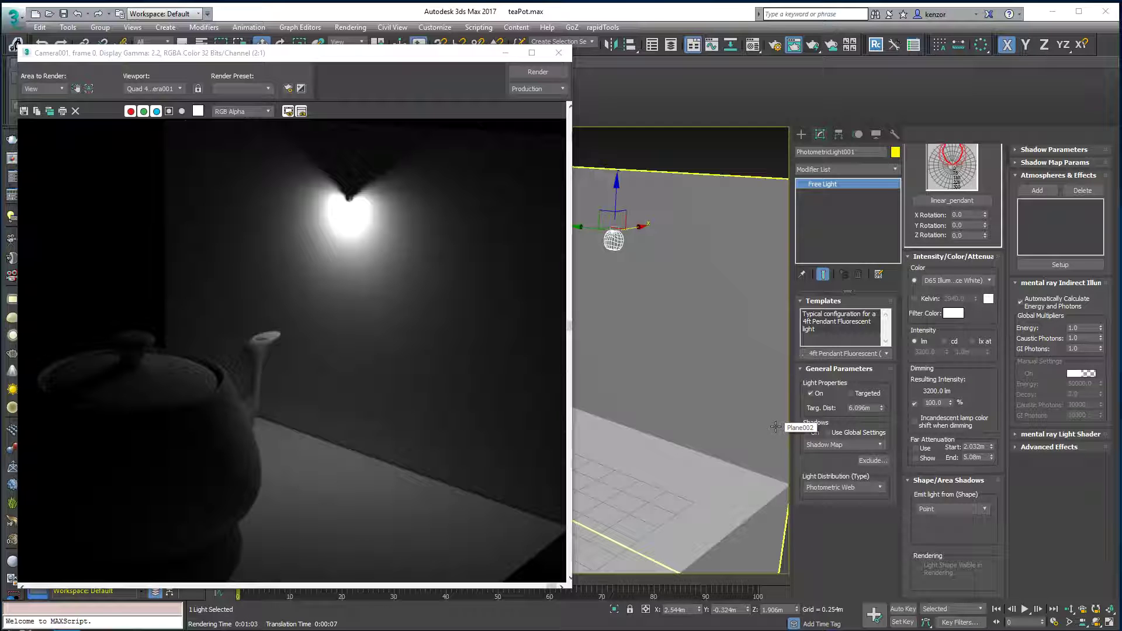
- Browse for a different photometric web file, then cancel without changing it
left_click(891, 355)
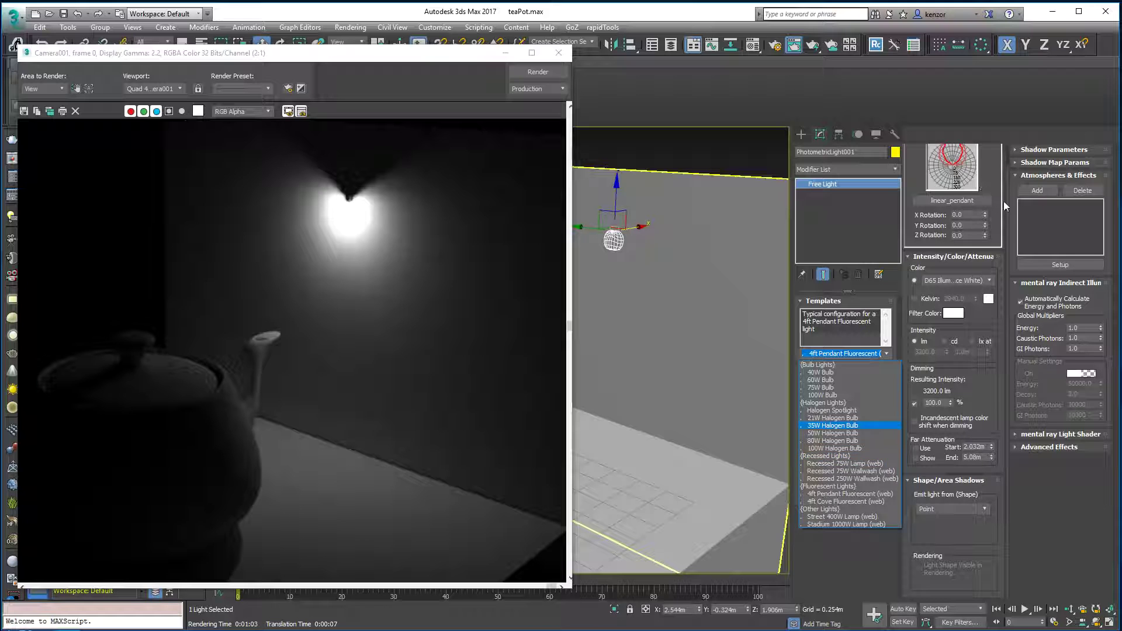
left_click(1006, 248)
scroll(1010, 186, "up", 1)
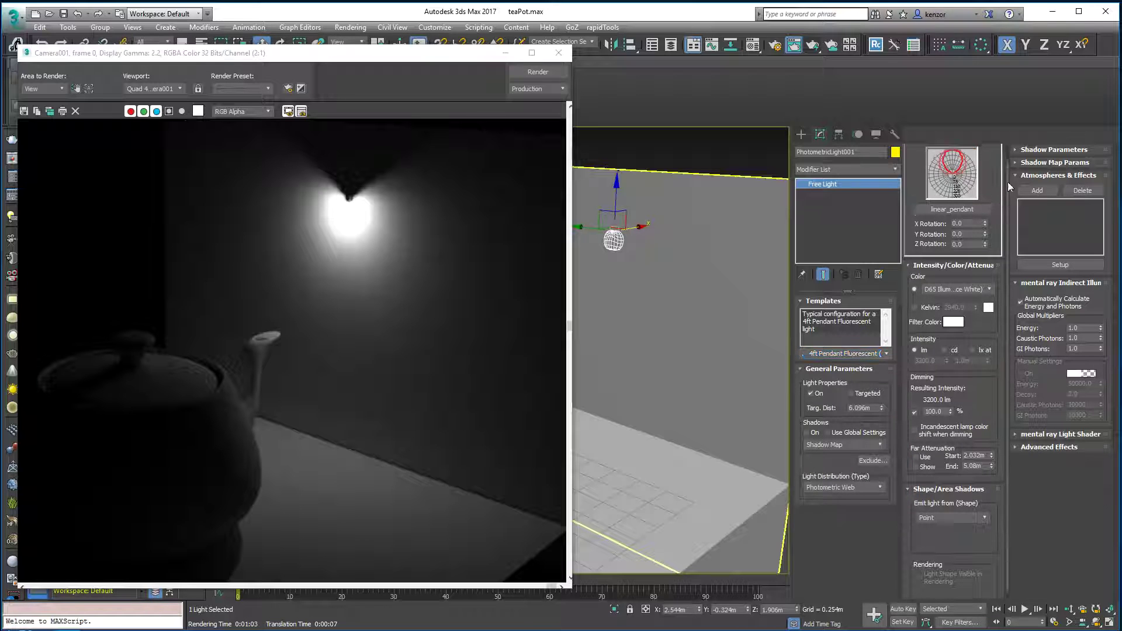
scroll(1008, 185, "up", 1)
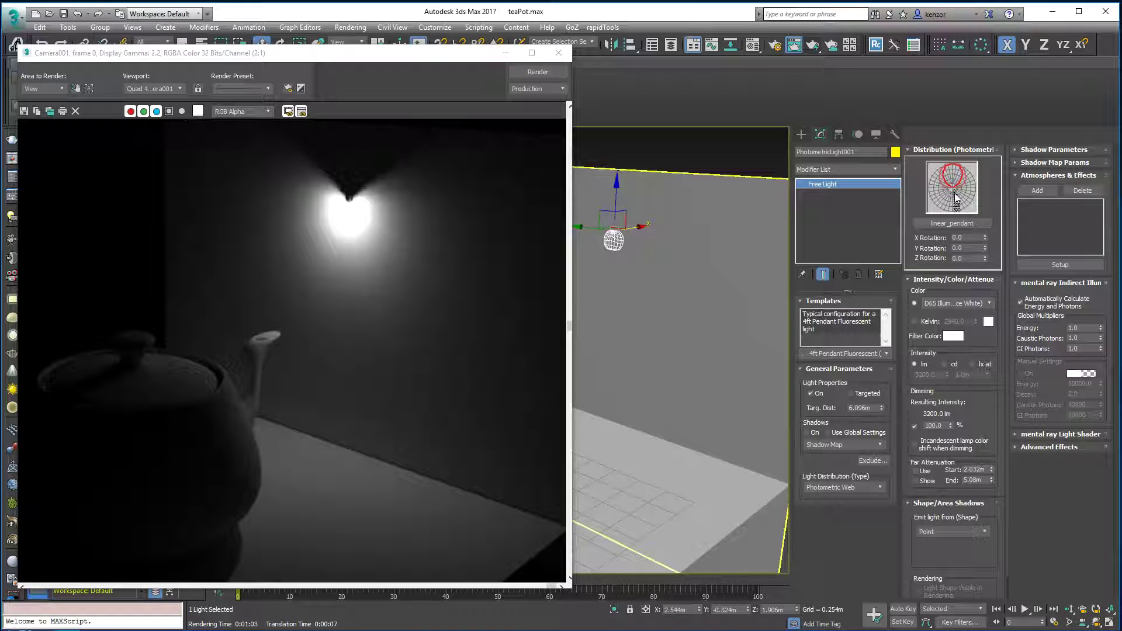
left_click(979, 225)
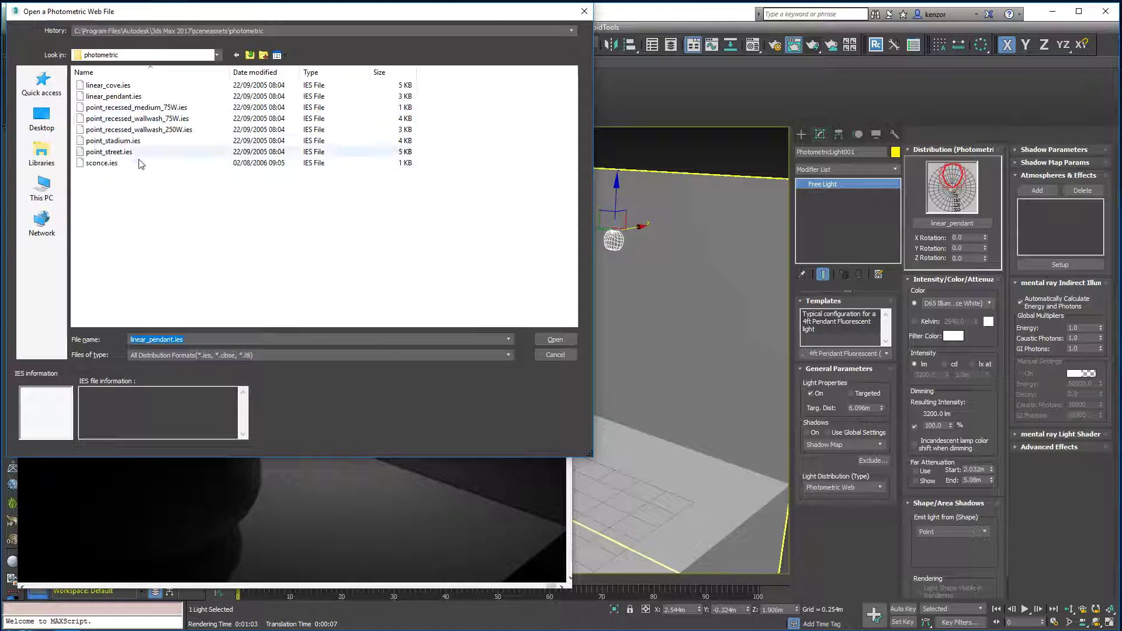
left_click(556, 354)
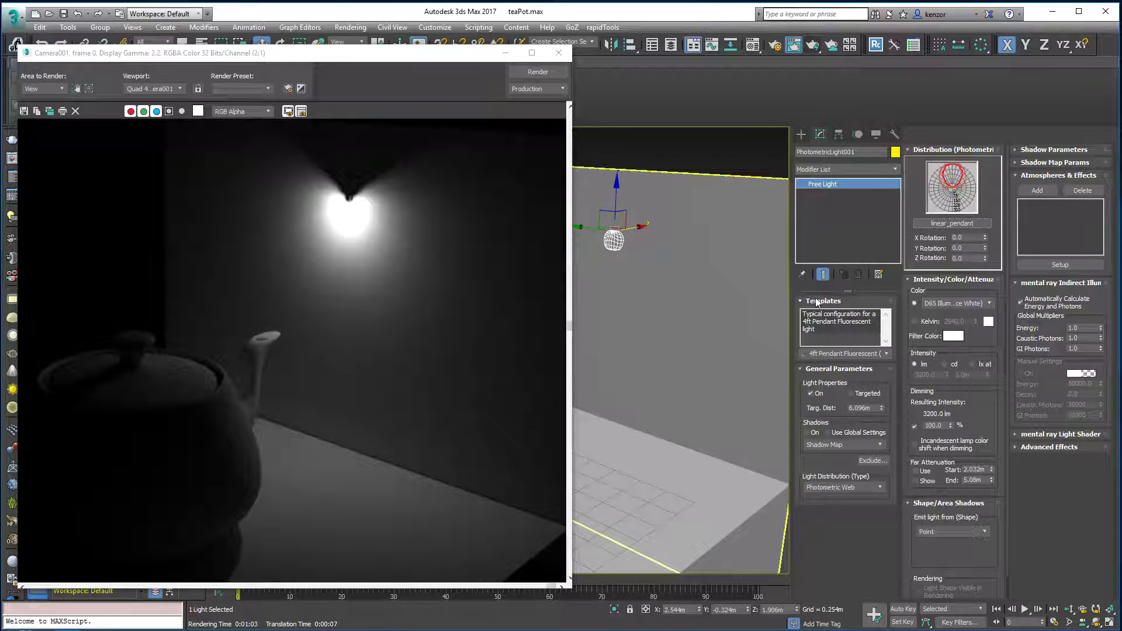
left_click_drag(912, 344, 910, 333)
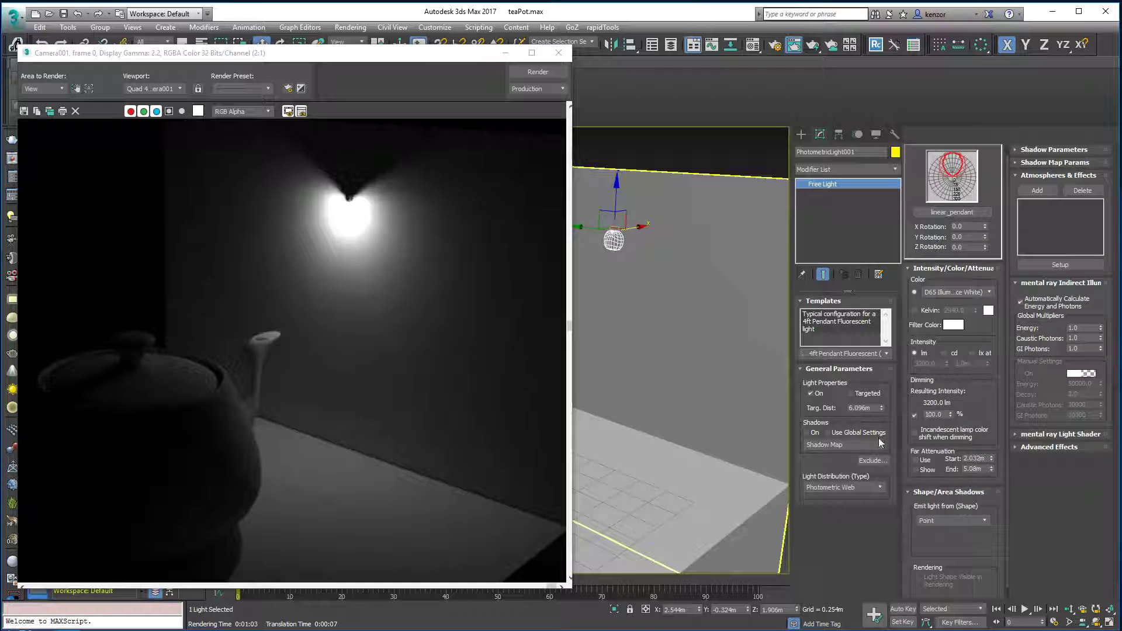
- Apply the Recessed 75W Wallwash template at 1200 lm and render the camera view
left_click(886, 354)
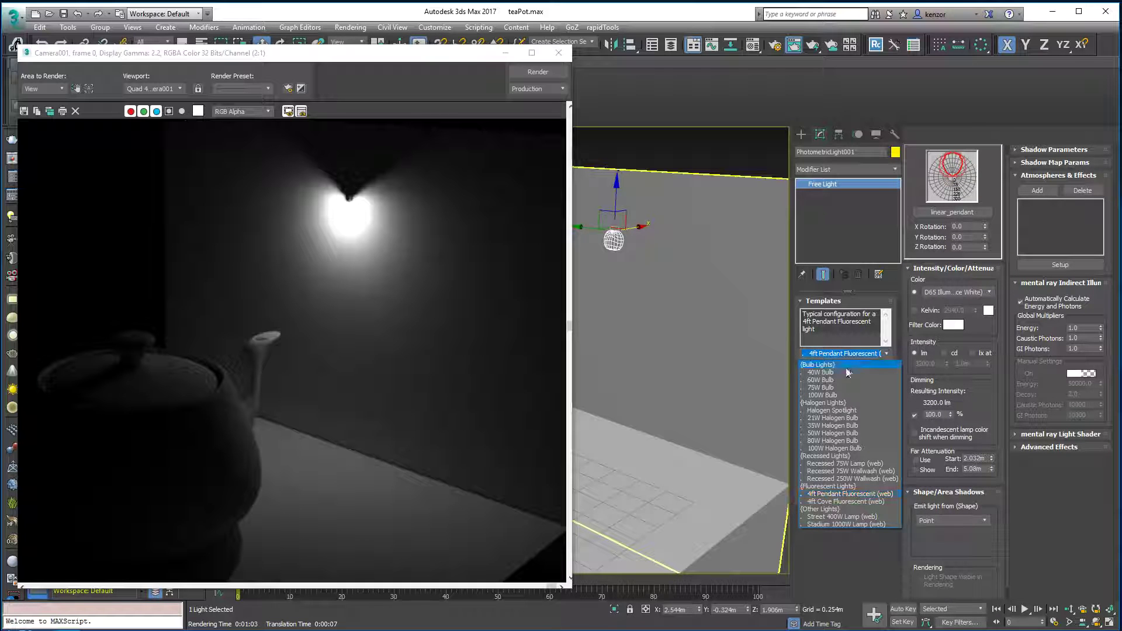
left_click(865, 471)
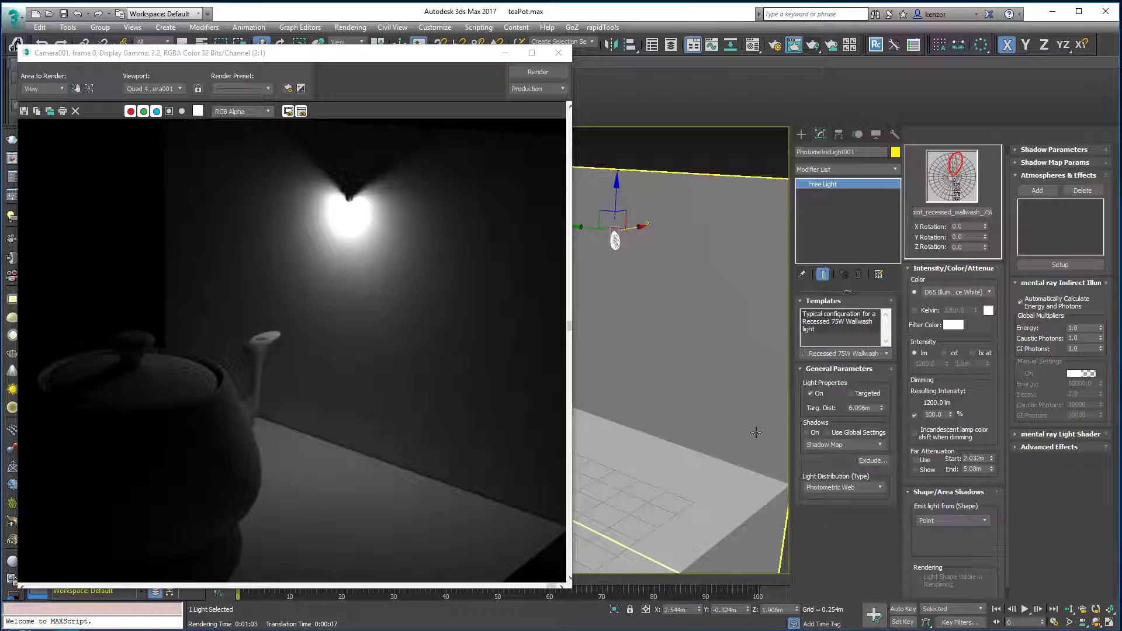
left_click(543, 73)
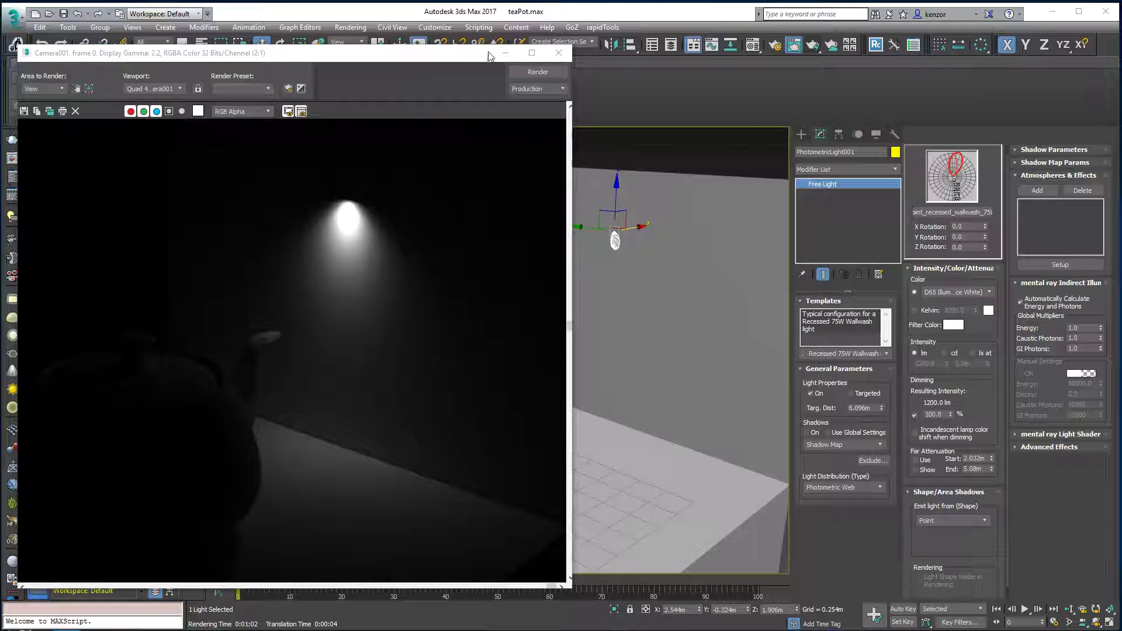
- Move the finished wallwash render window aside and close it
left_click_drag(490, 55, 522, 102)
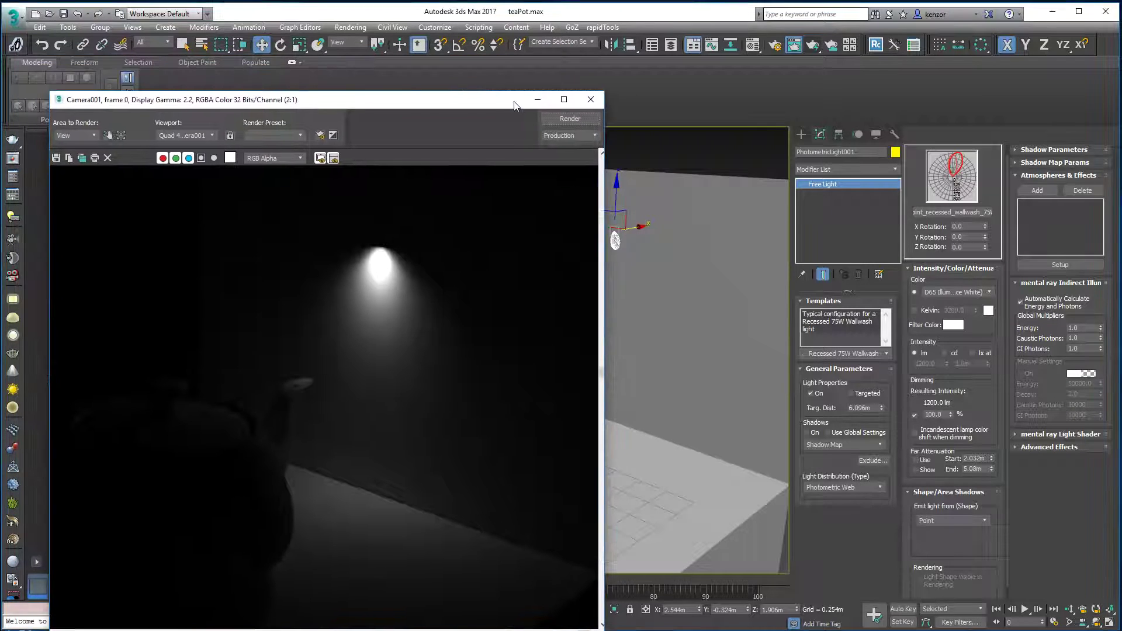
left_click(589, 103)
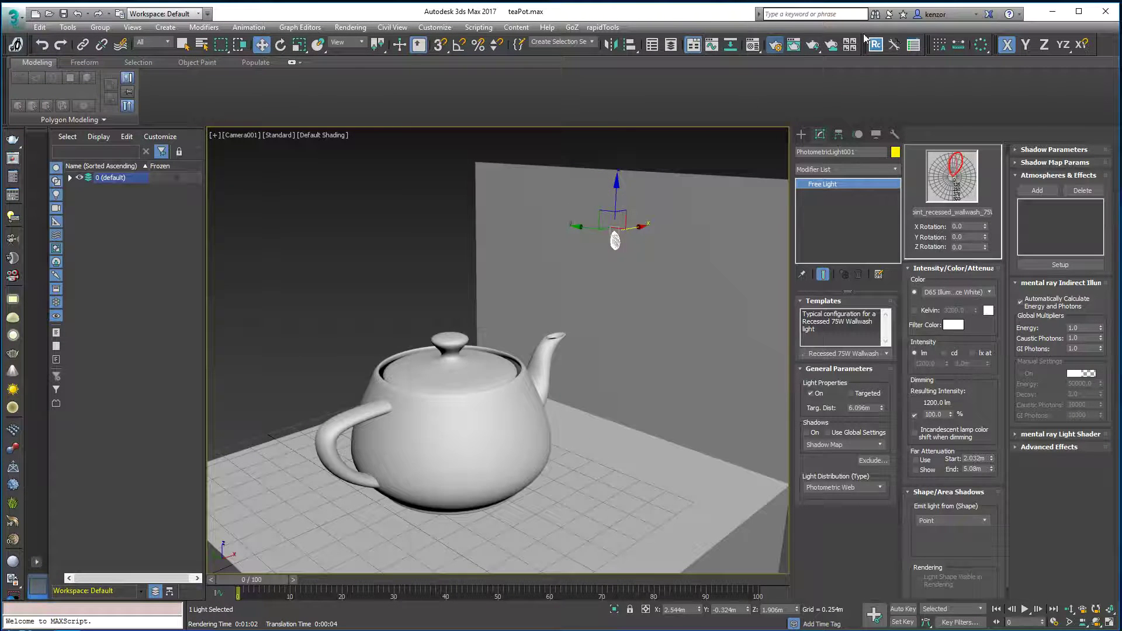
- Switch the renderer from NVIDIA iray to ART Renderer in Render Setup
left_click(775, 49)
left_click_drag(533, 106, 437, 76)
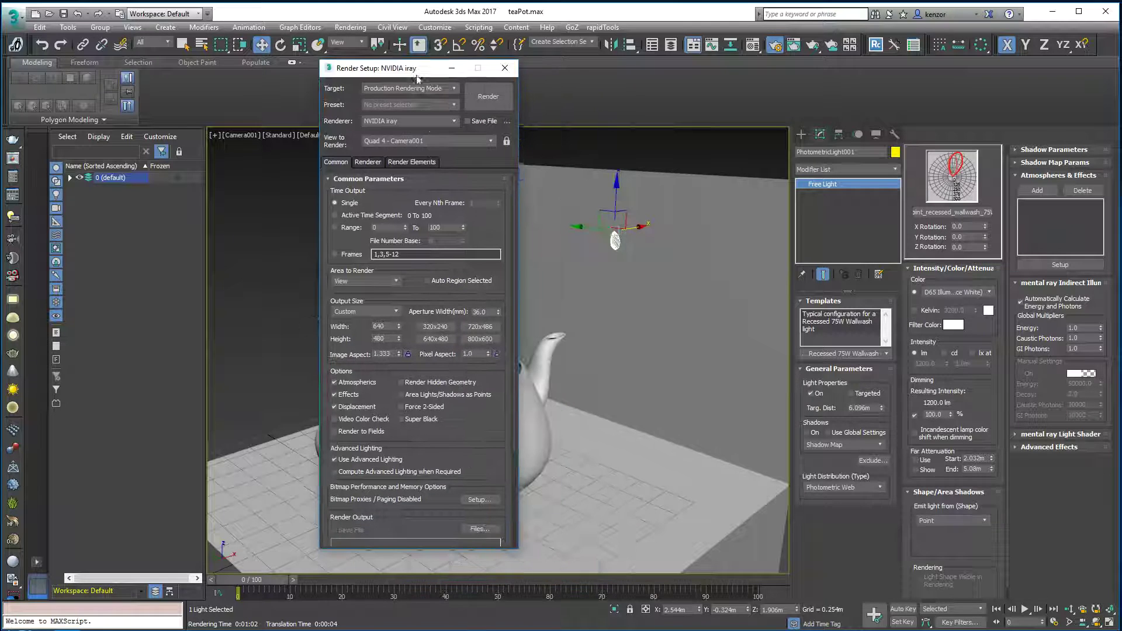
left_click(410, 121)
left_click(401, 144)
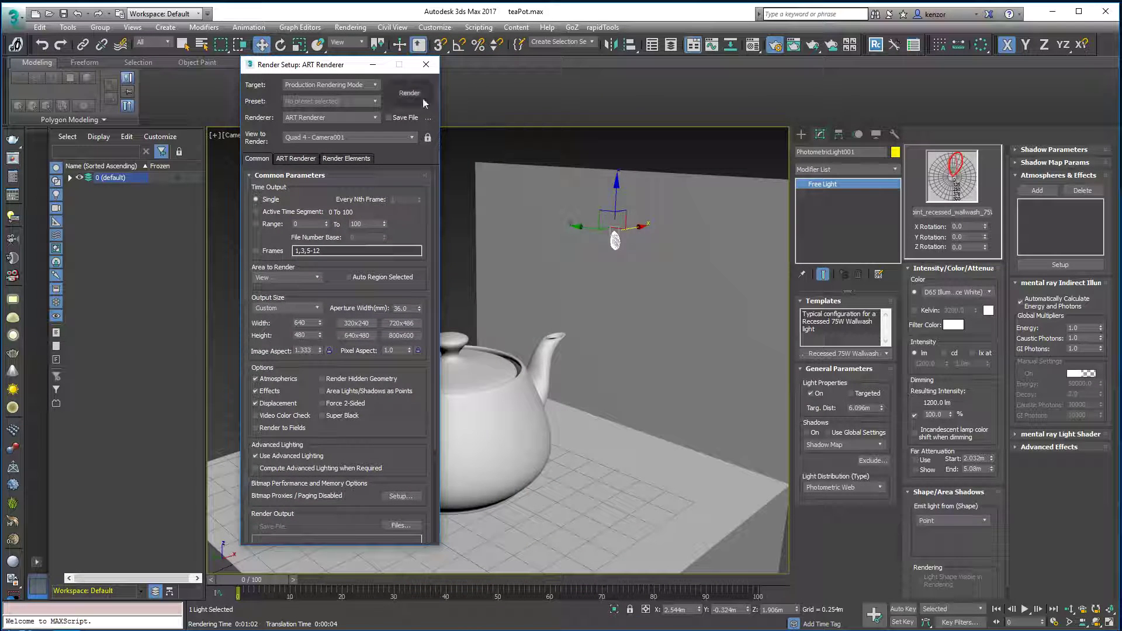
- Render the wallwash-lit teapot scene with ART Renderer and arrange the frame and progress windows
left_click(416, 94)
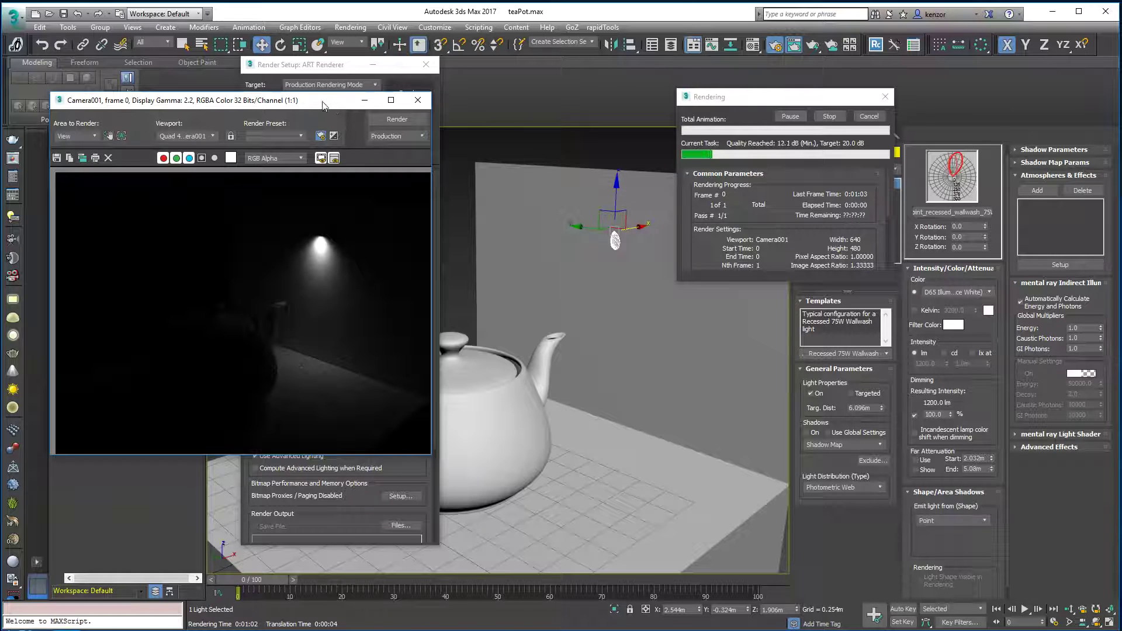
left_click_drag(324, 106, 438, 89)
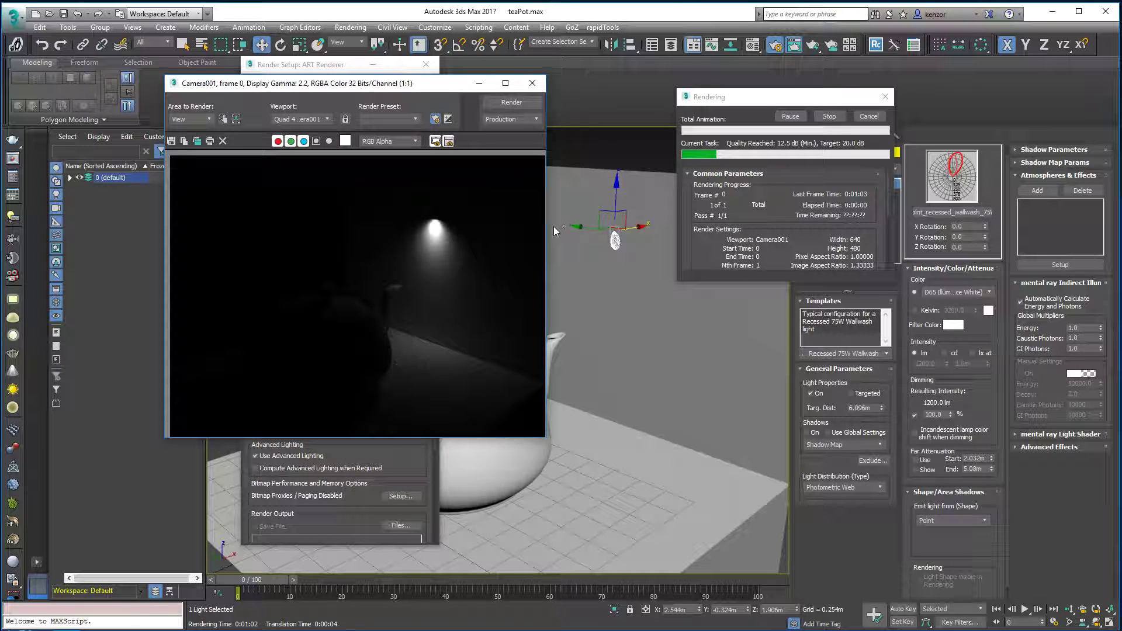
scroll(478, 252, "up", 1)
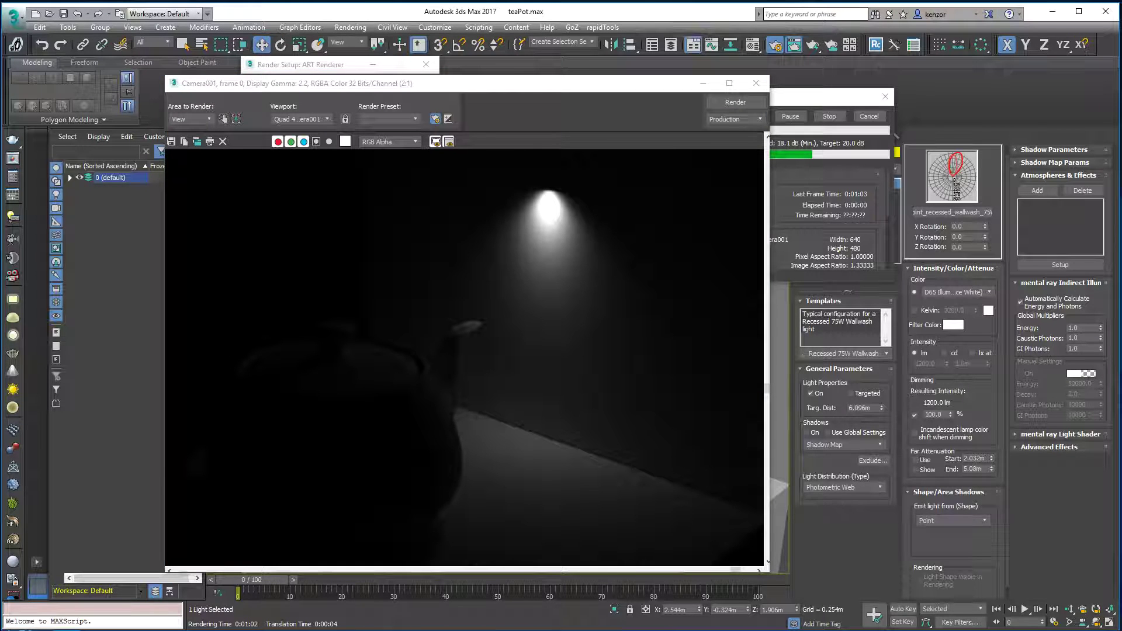
left_click_drag(594, 91, 476, 82)
left_click_drag(735, 101, 762, 99)
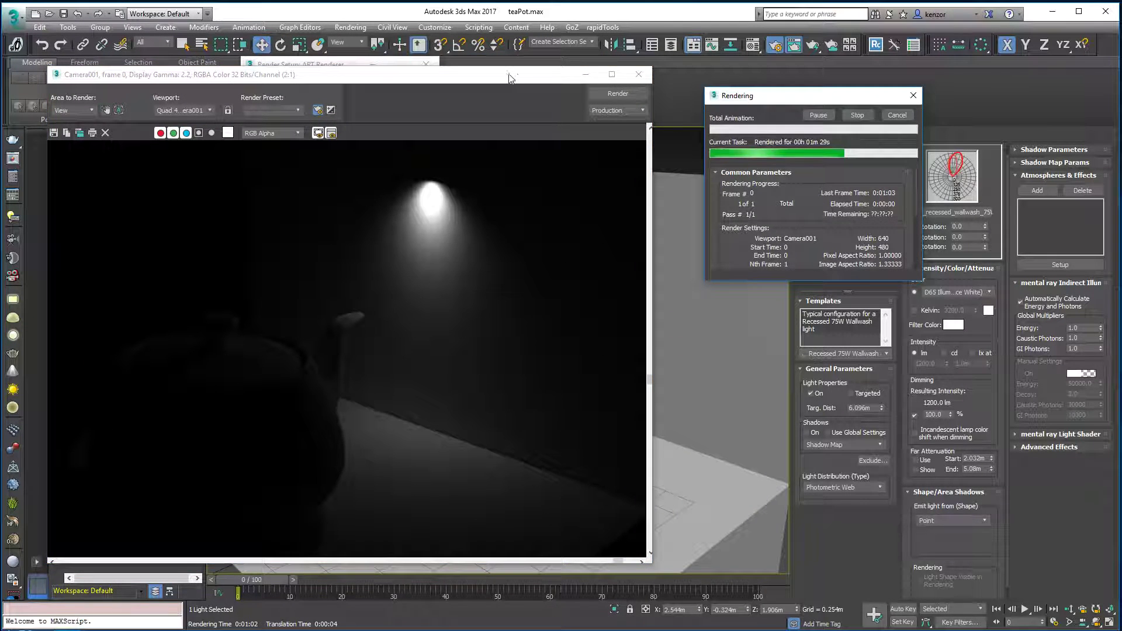
left_click_drag(509, 78, 546, 76)
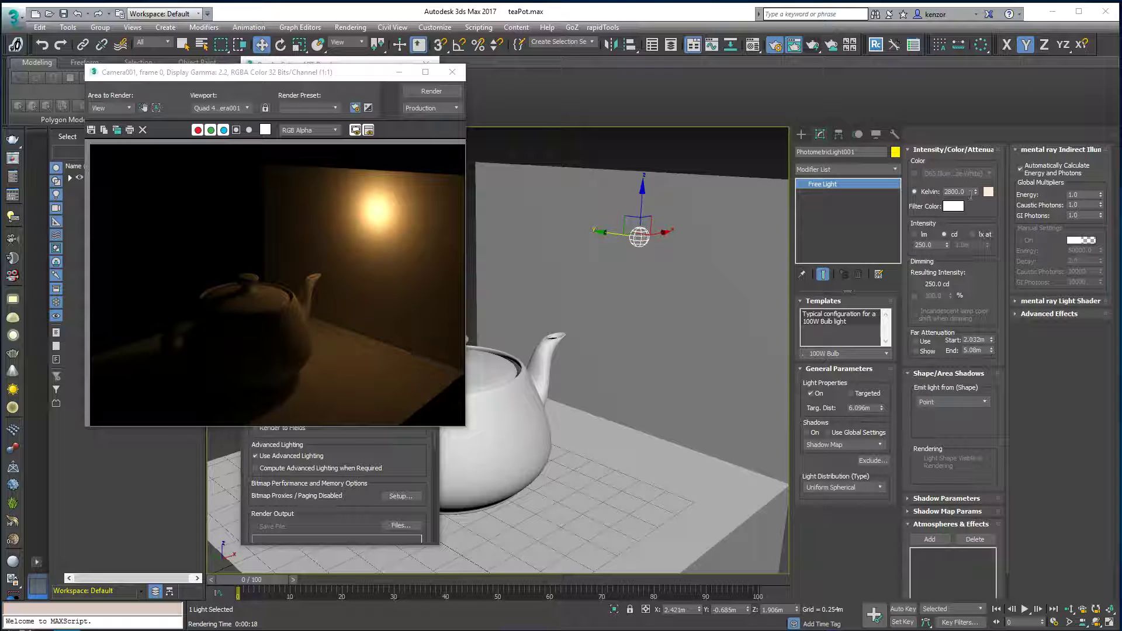
- Adjust the Kelvin value, browse the colour presets, then reapply the 100W Bulb template (139 cd, 2800 K)
left_click_drag(976, 194, 976, 202)
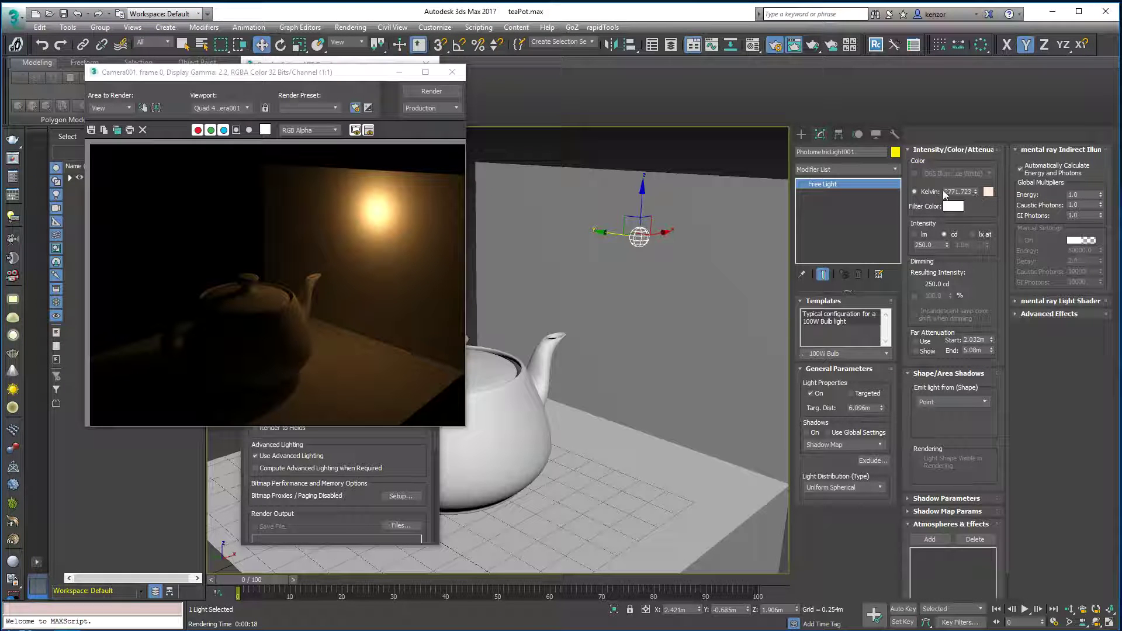
left_click(916, 173)
left_click(989, 173)
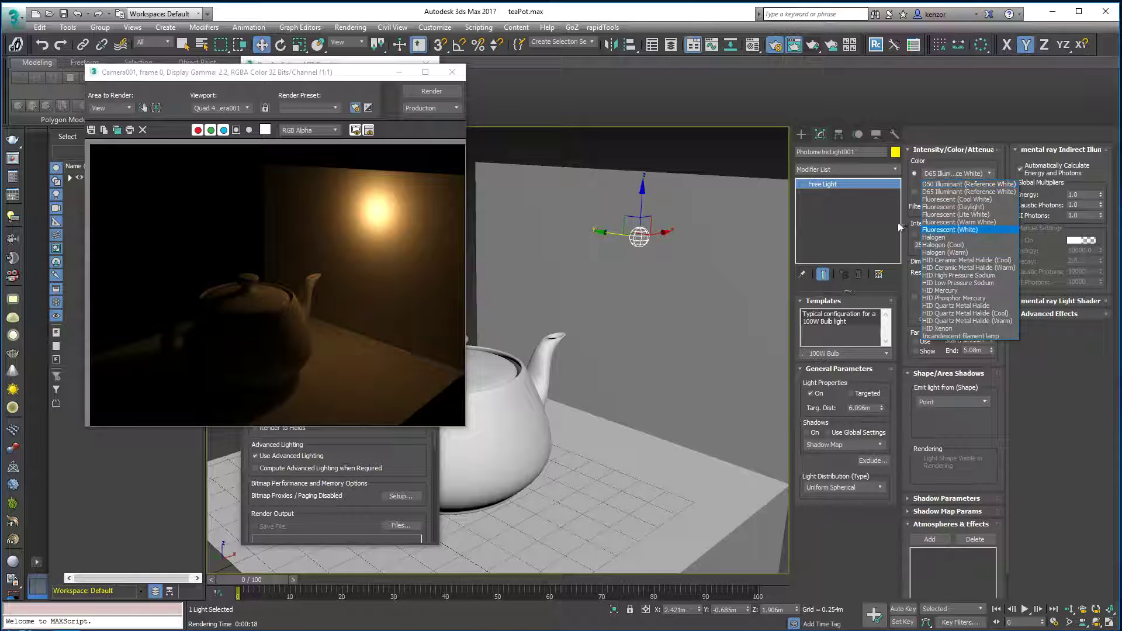
left_click(915, 191)
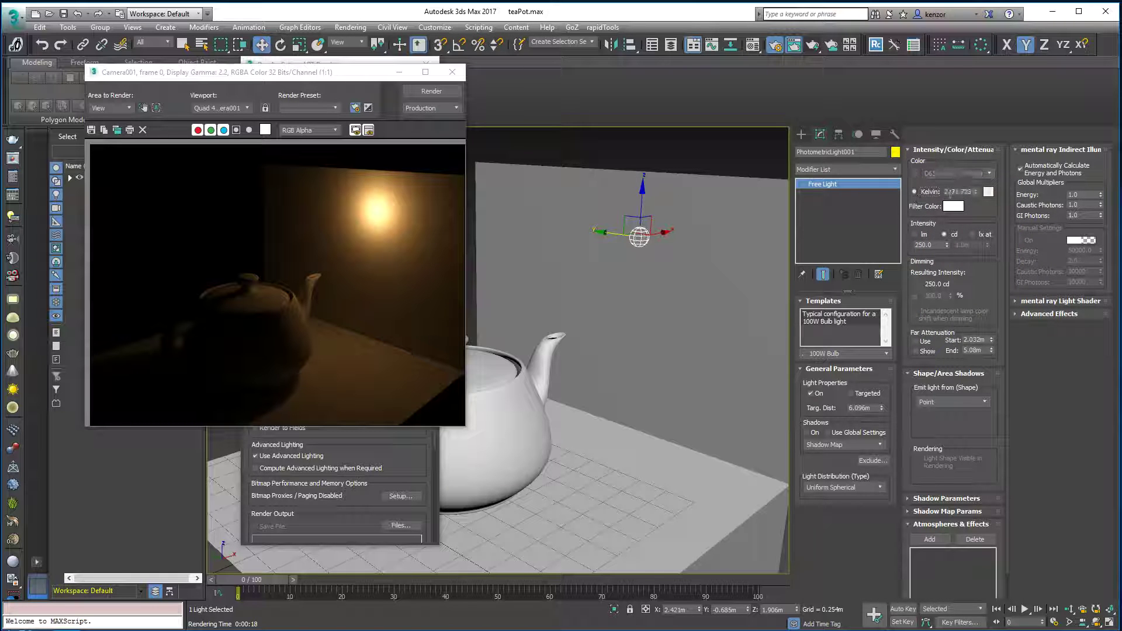
left_click_drag(972, 192, 943, 192)
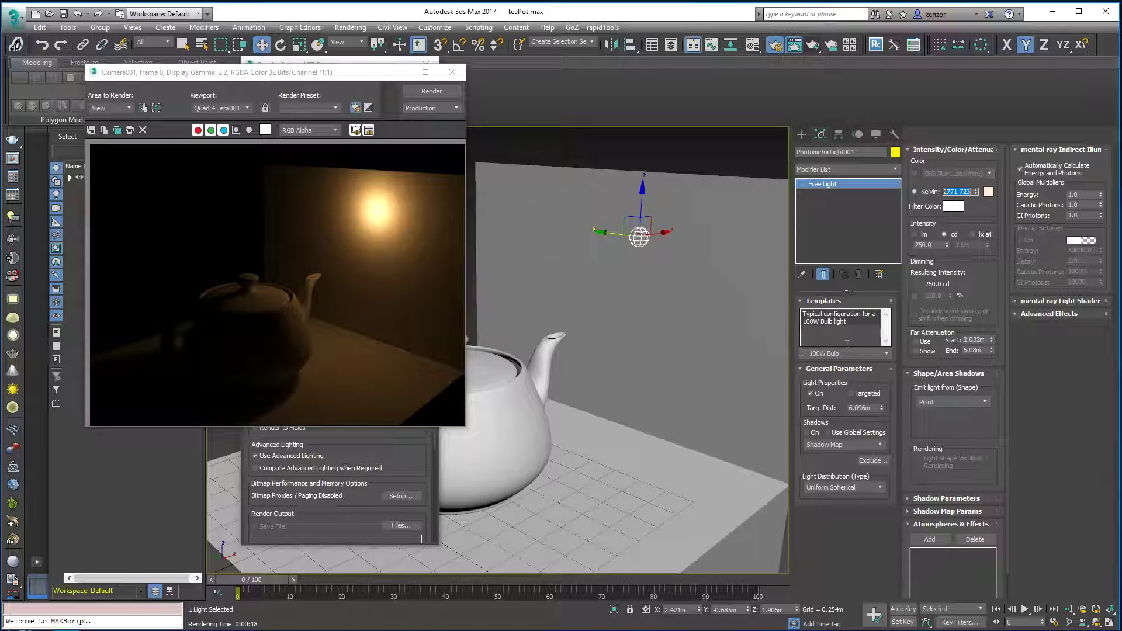
left_click(886, 352)
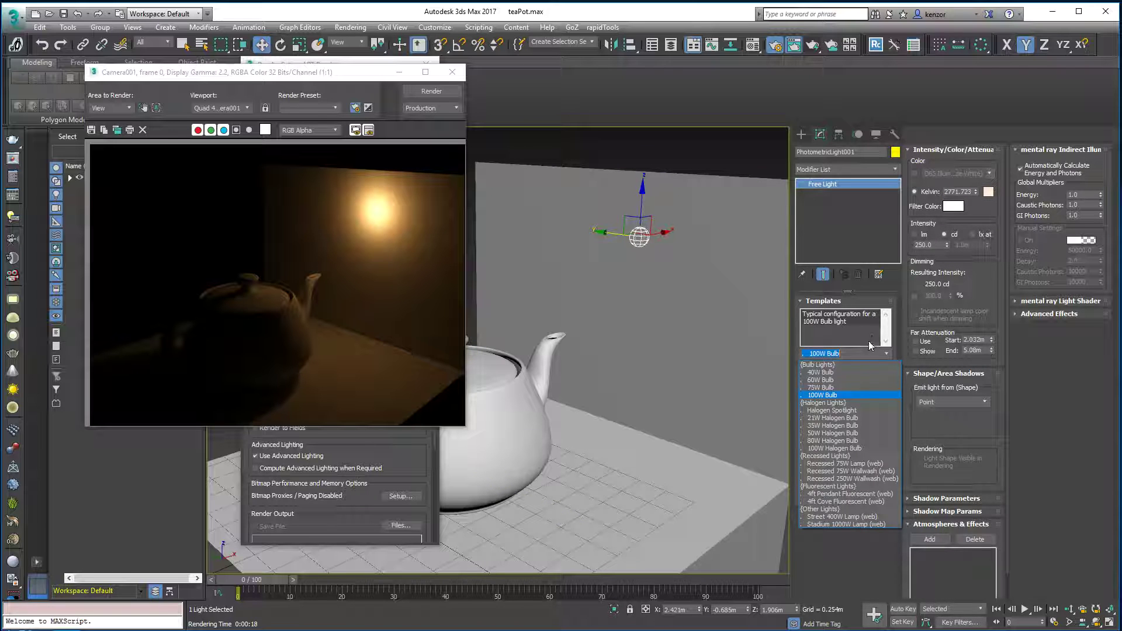
left_click(830, 395)
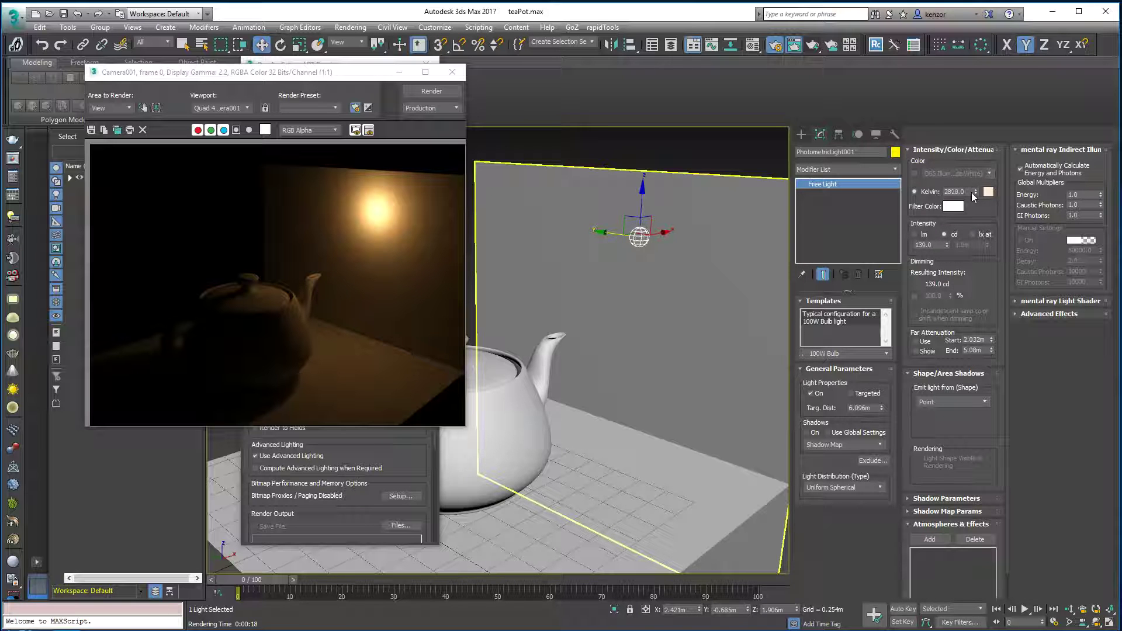
- Colour the light with the HID Phosphor Mercury preset and re-render the teapot scene
left_click_drag(974, 195, 974, 194)
left_click(914, 173)
left_click(989, 174)
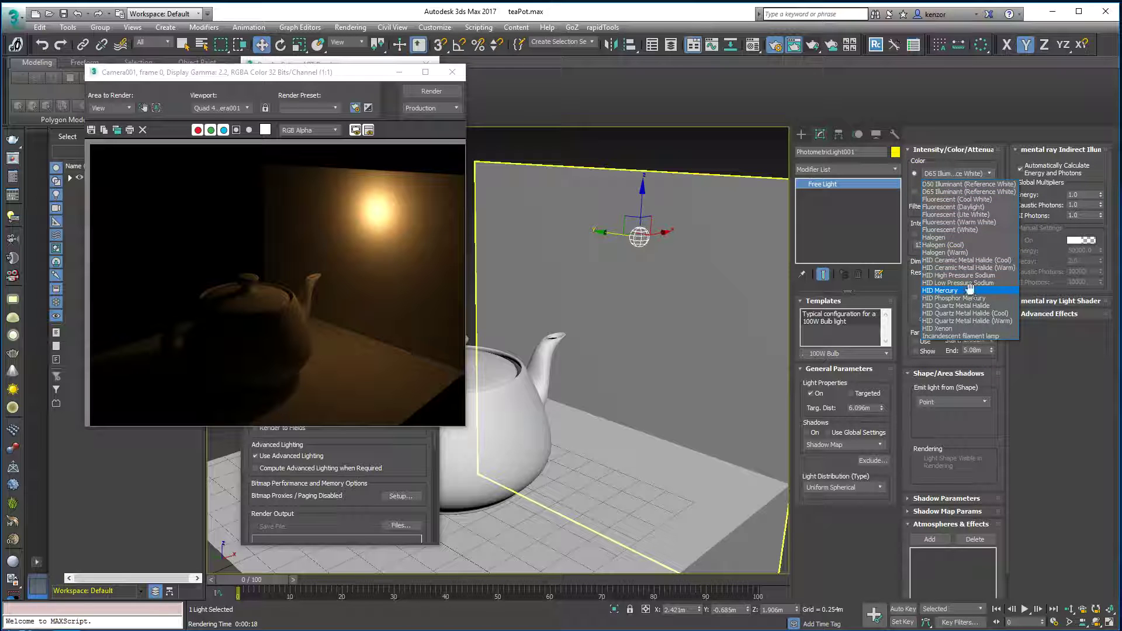
left_click(970, 288)
left_click(990, 174)
left_click(968, 299)
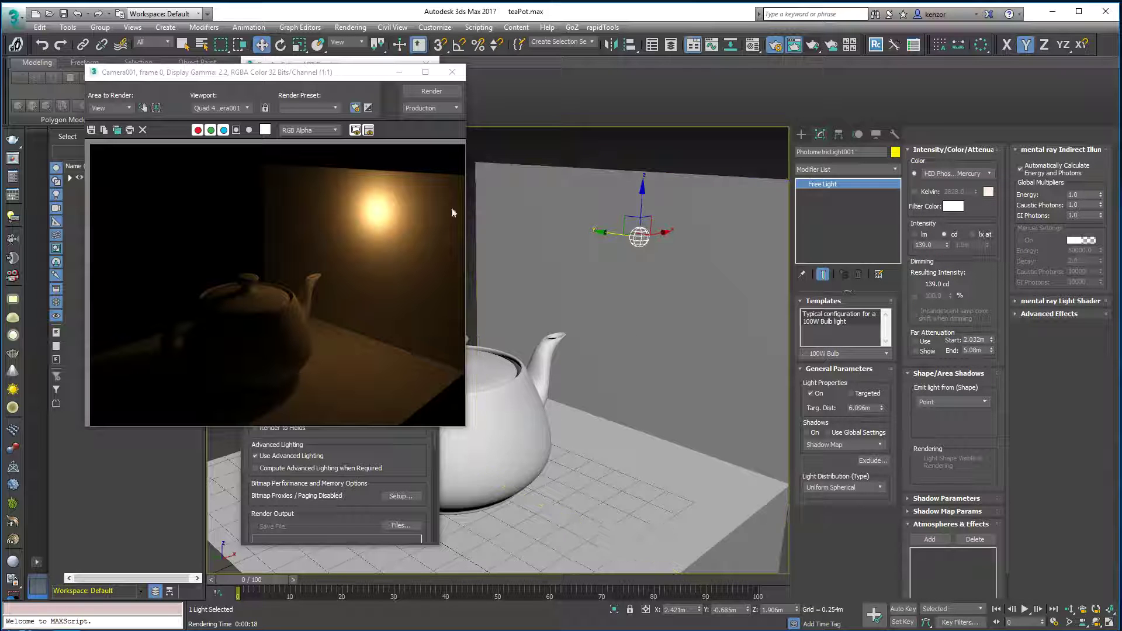
left_click(432, 92)
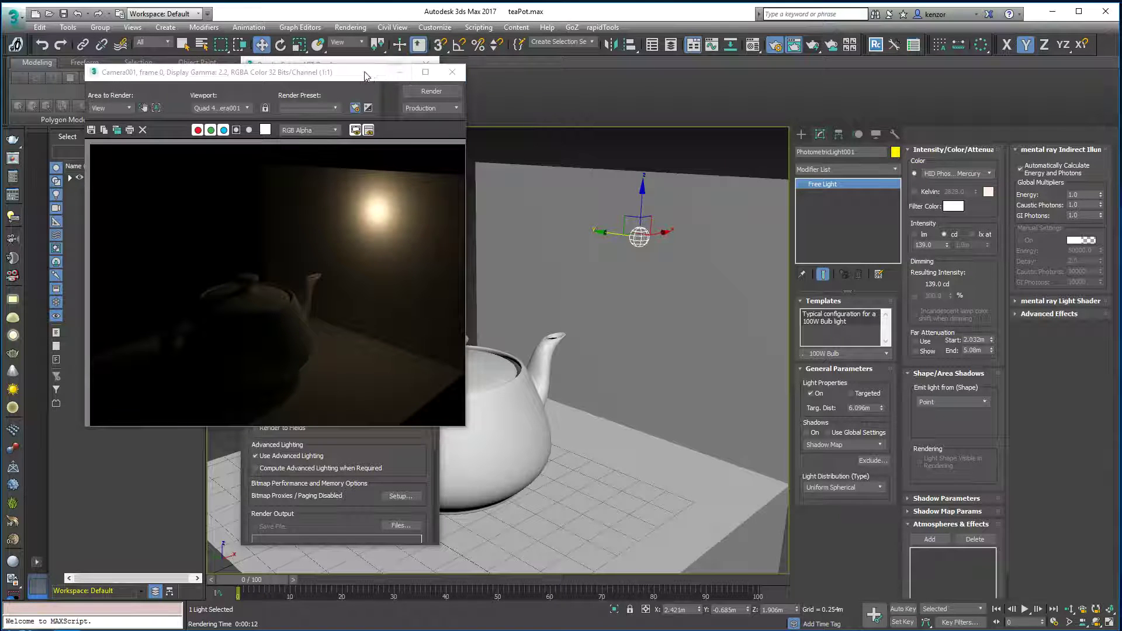
left_click_drag(374, 72, 431, 77)
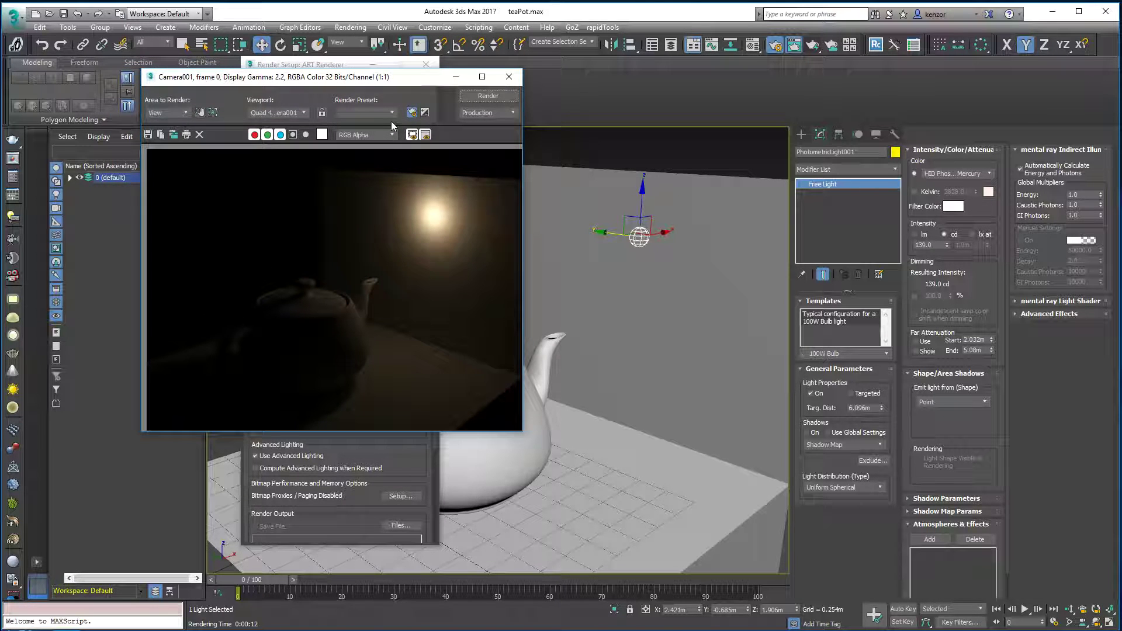